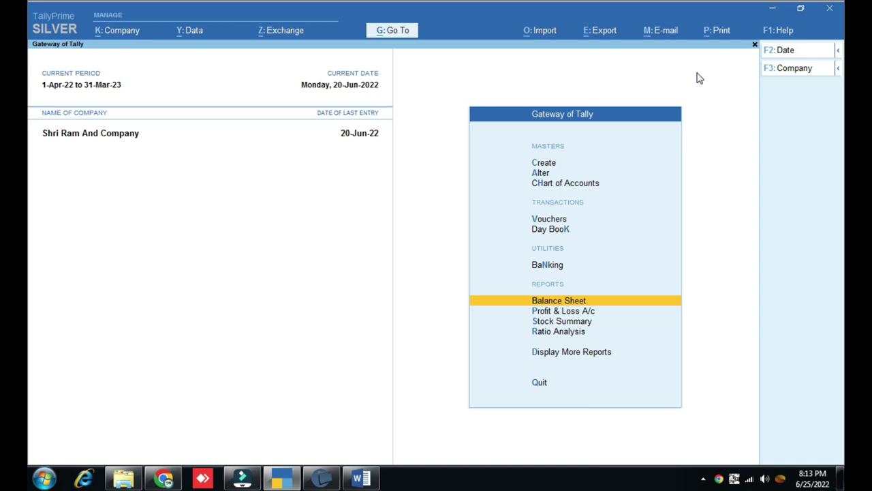
# Switch to the CredFlow dashboard in Chrome and compare its overdue amounts and charts with the company open in TallyPrime.
pyautogui.moveTo(164, 479); pyautogui.dragTo(162, 198)
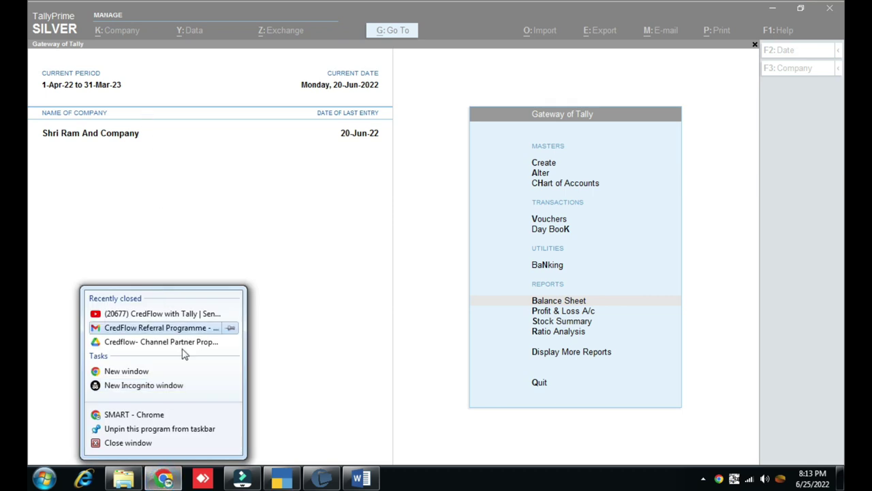
pyautogui.click(165, 480)
pyautogui.click(165, 481)
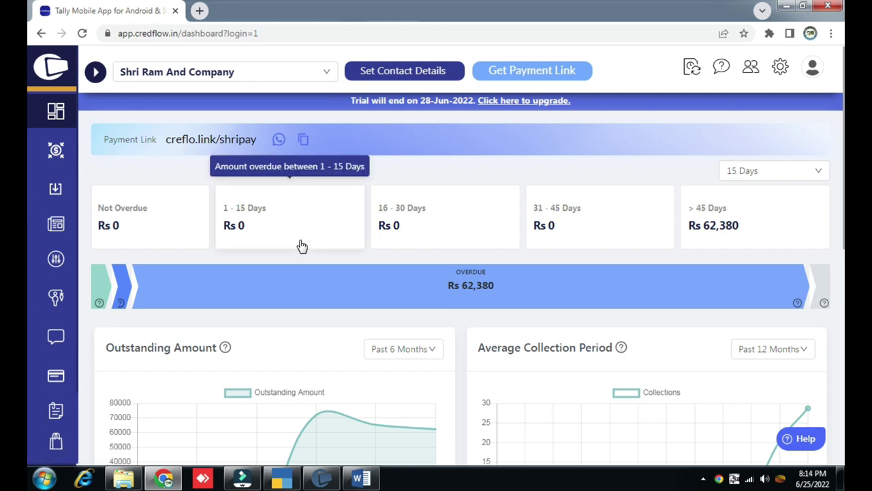
pyautogui.scroll(-1, 302, 252)
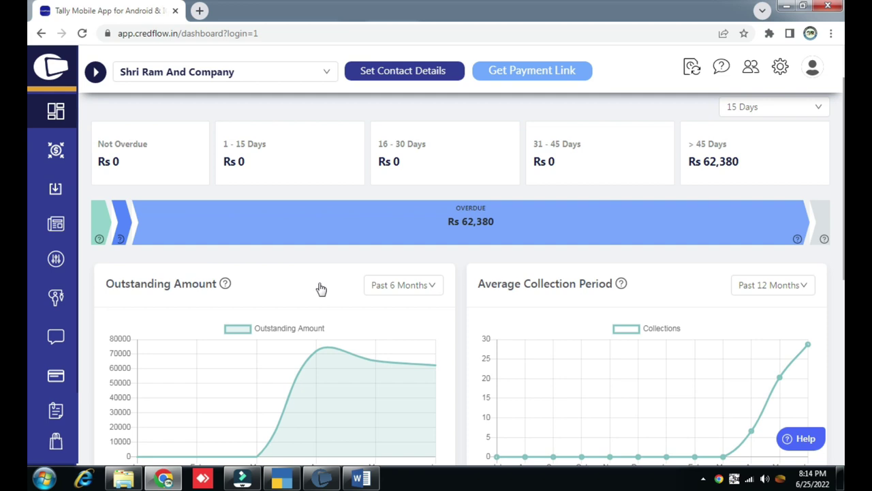
pyautogui.scroll(1, 327, 290)
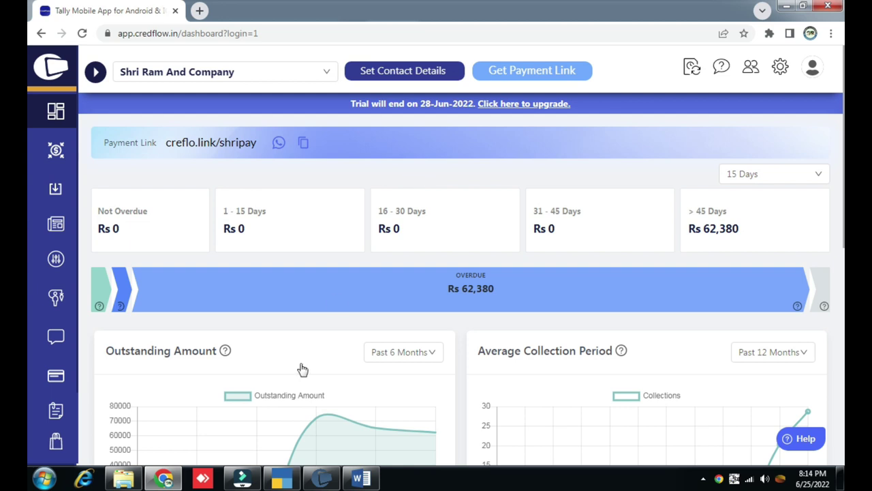
pyautogui.click(282, 478)
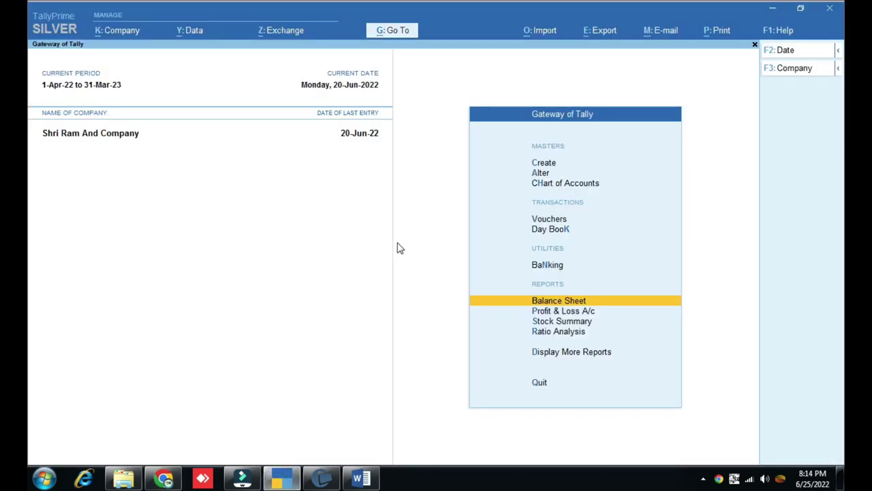
pyautogui.click(163, 477)
pyautogui.click(281, 478)
pyautogui.click(164, 478)
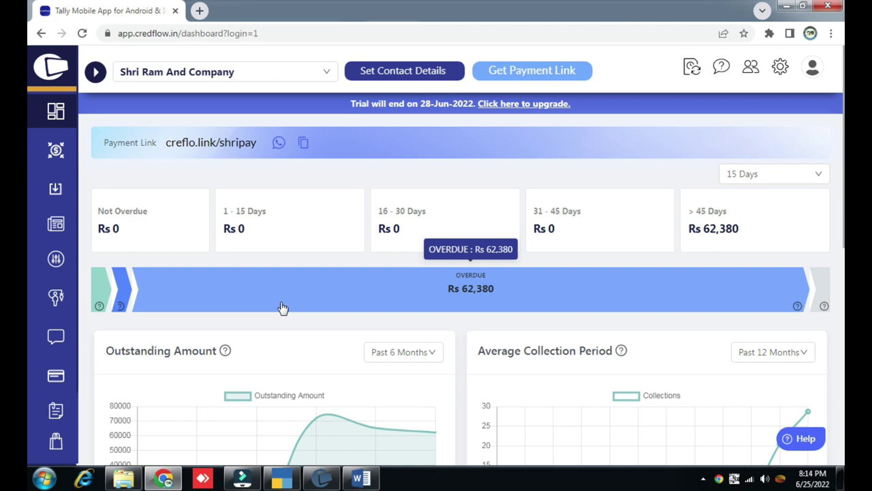
# Switch to the Word document and open its CredFlow registration link in the browser.
pyautogui.click(361, 478)
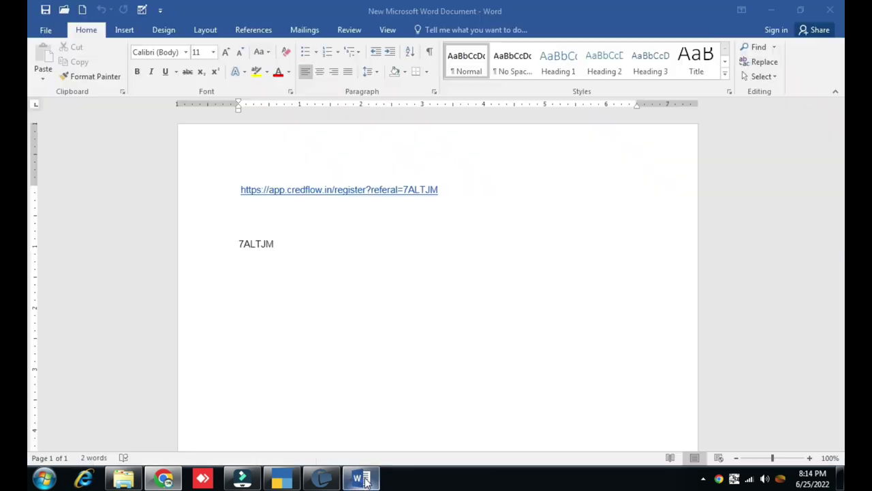
pyautogui.moveTo(349, 191)
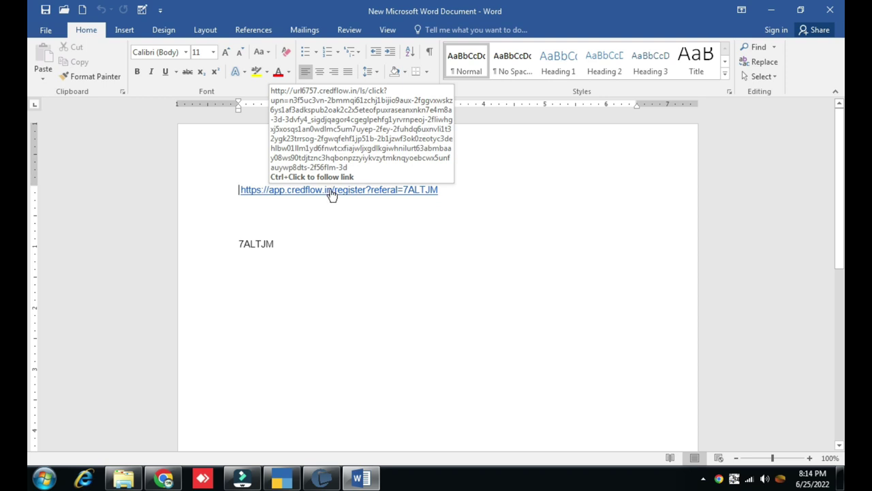
pyautogui.keyDown('ctrl'); pyautogui.click(331, 191); pyautogui.keyUp('ctrl')
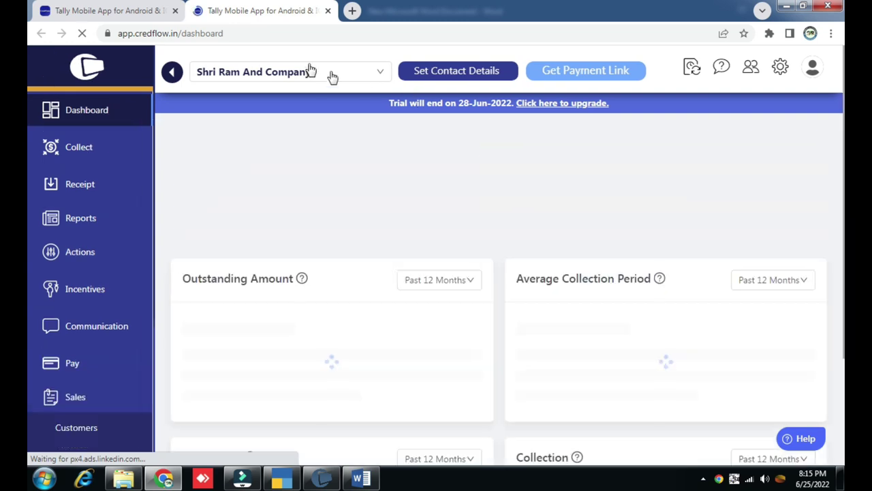
# Collapse the CredFlow navigation sidebar and log out of the account.
pyautogui.click(172, 72)
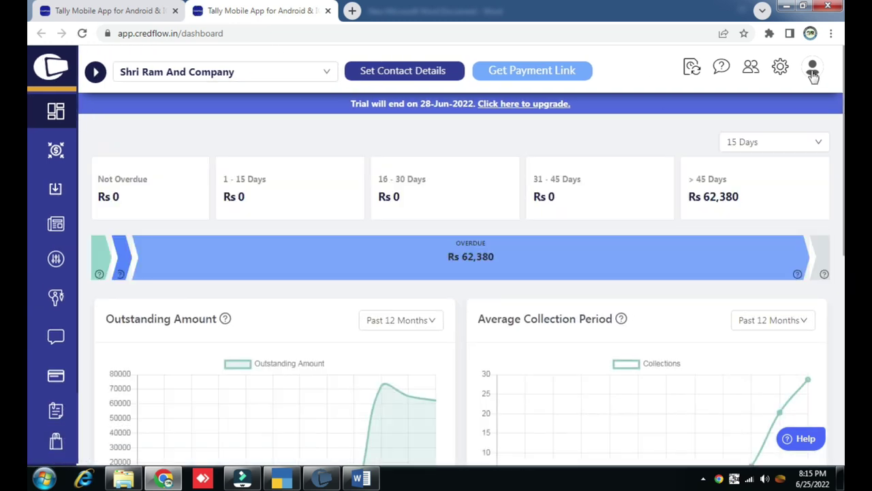
pyautogui.click(812, 66)
pyautogui.click(753, 134)
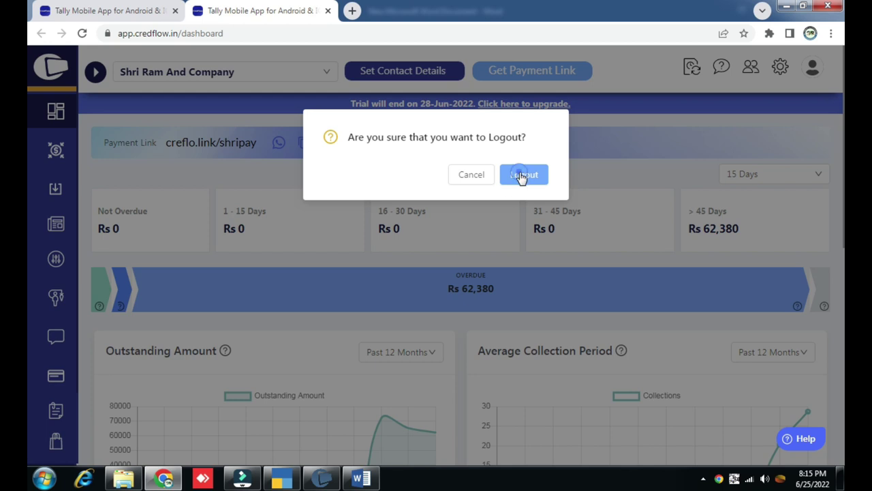
pyautogui.click(522, 174)
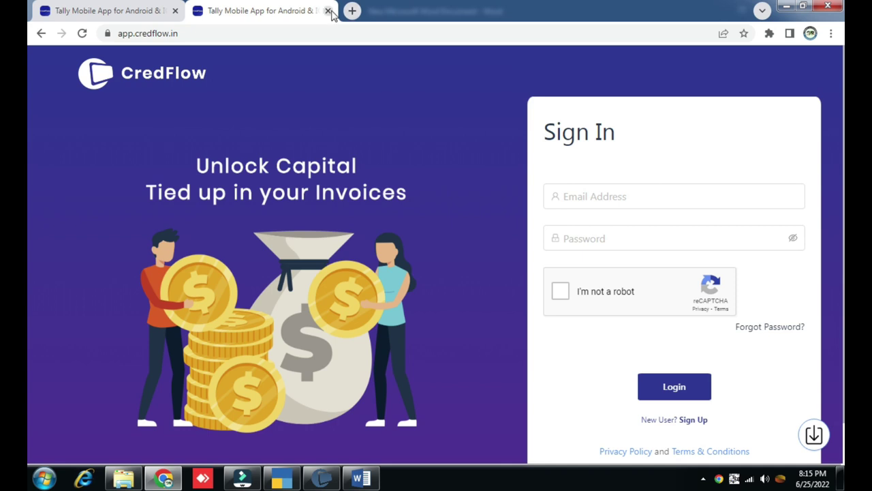
# Reopen the CredFlow registration link from the Word document and examine the fields of the registration form.
pyautogui.click(361, 478)
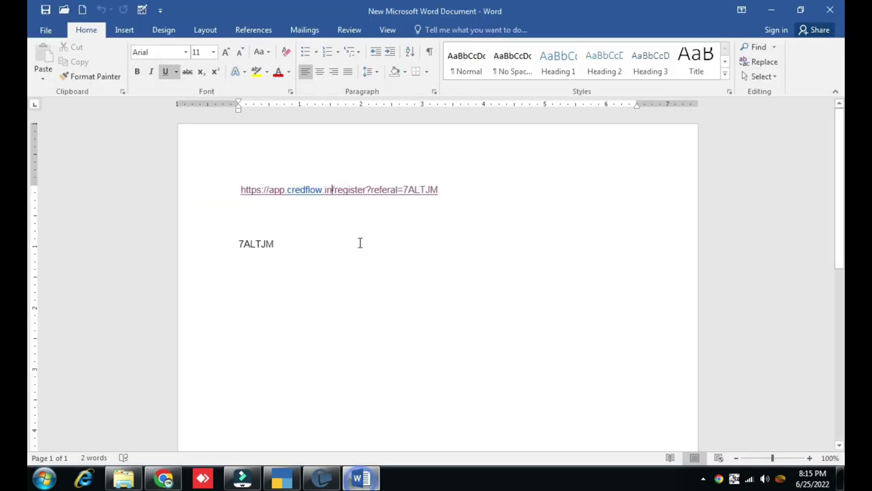
pyautogui.click(354, 191)
pyautogui.keyDown('ctrl'); pyautogui.click(353, 191); pyautogui.keyUp('ctrl')
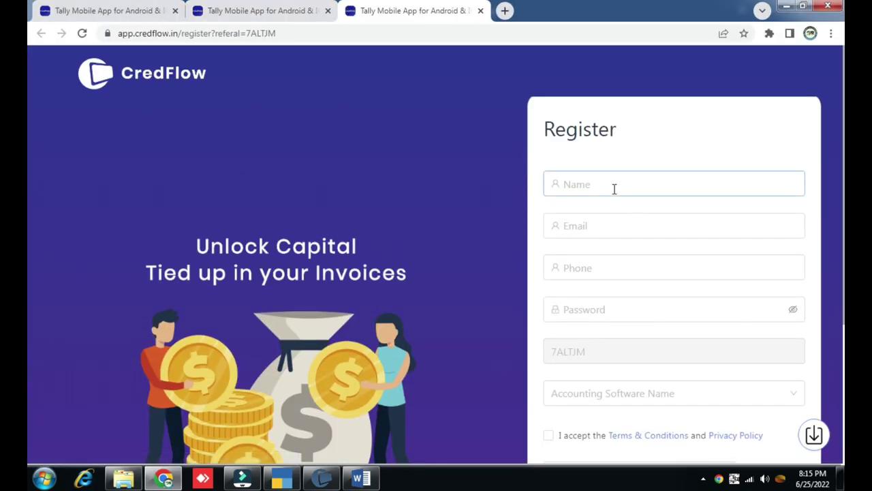
pyautogui.scroll(-1, 614, 189)
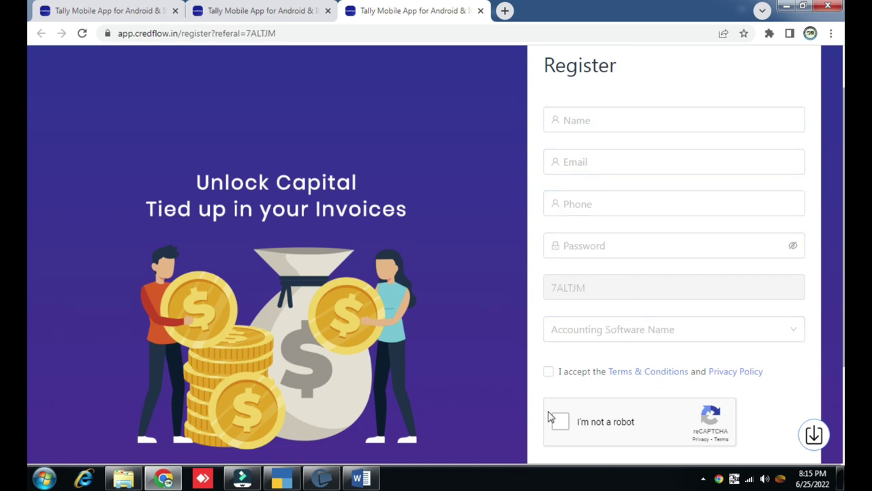
pyautogui.scroll(-2, 616, 399)
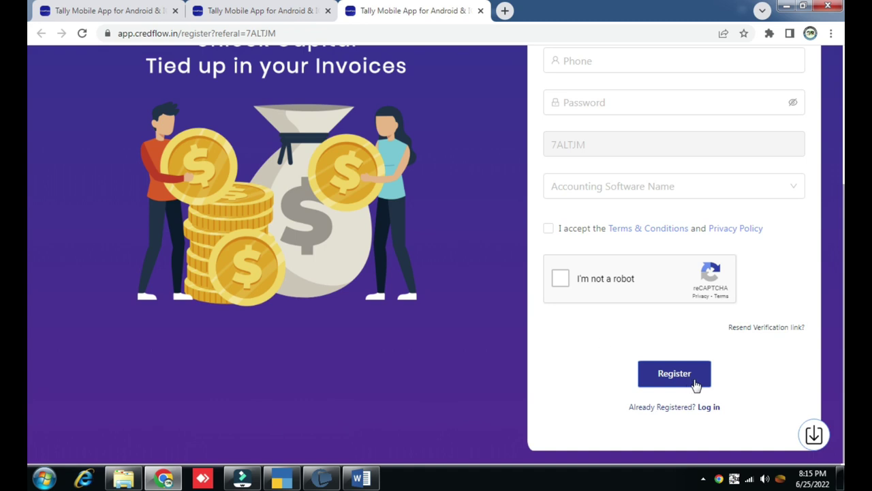
pyautogui.scroll(3, 694, 383)
pyautogui.scroll(-1, 719, 313)
pyautogui.scroll(-2, 705, 407)
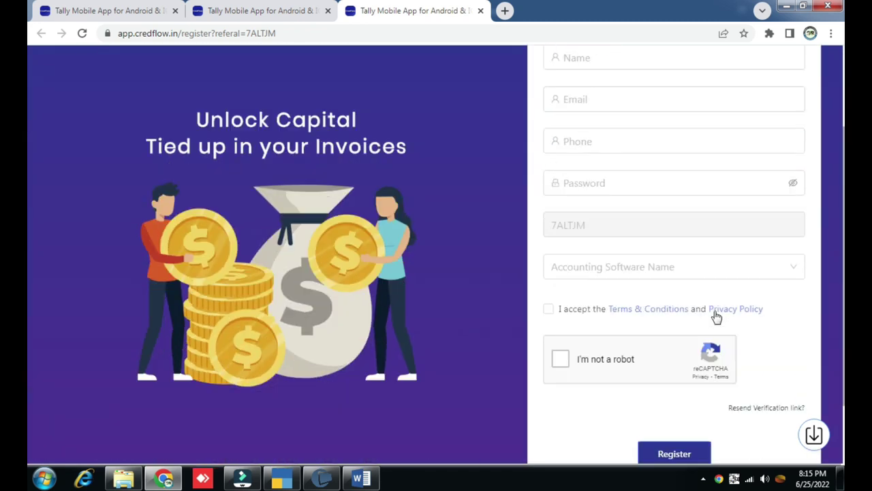
# Go to the existing-user sign-in page and log in with the account email, the account password and the completed captcha check.
pyautogui.click(714, 411)
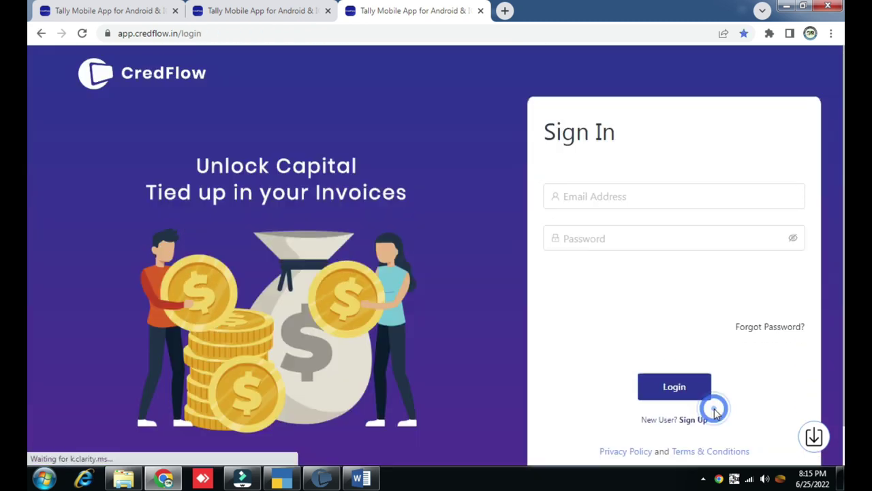
pyautogui.click(614, 198)
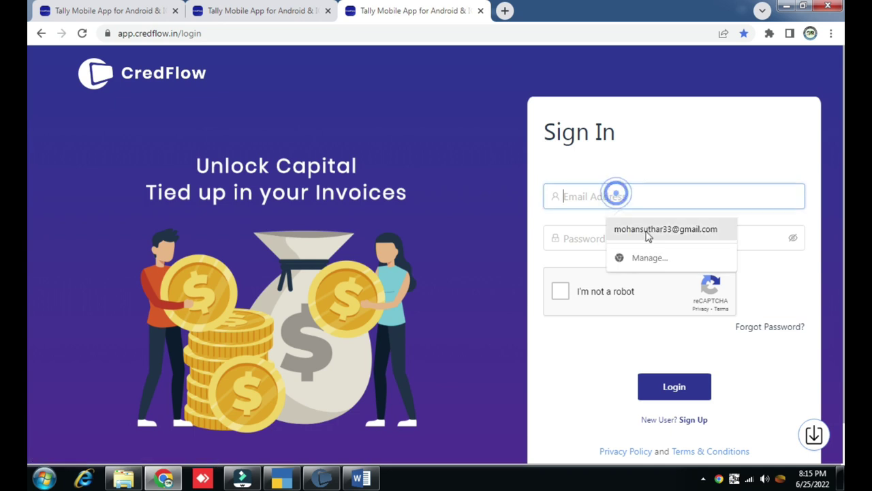
pyautogui.click(638, 230)
pyautogui.click(608, 237)
pyautogui.write('*')
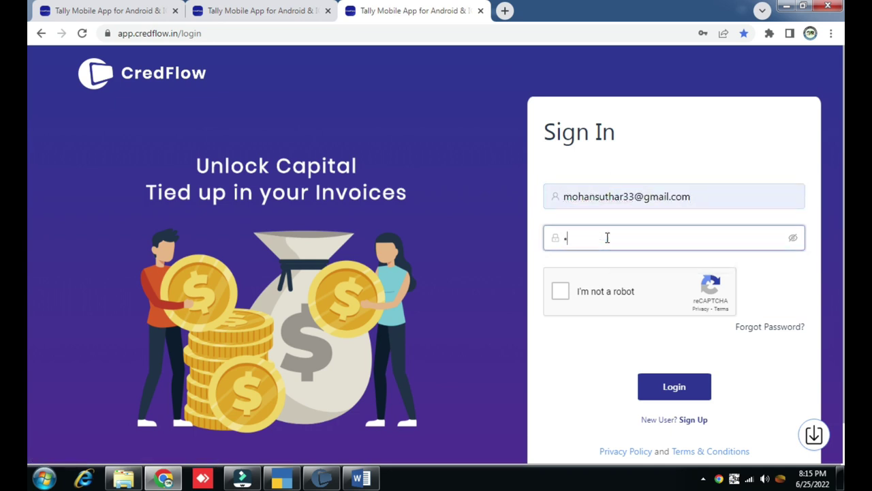
pyautogui.write('******')
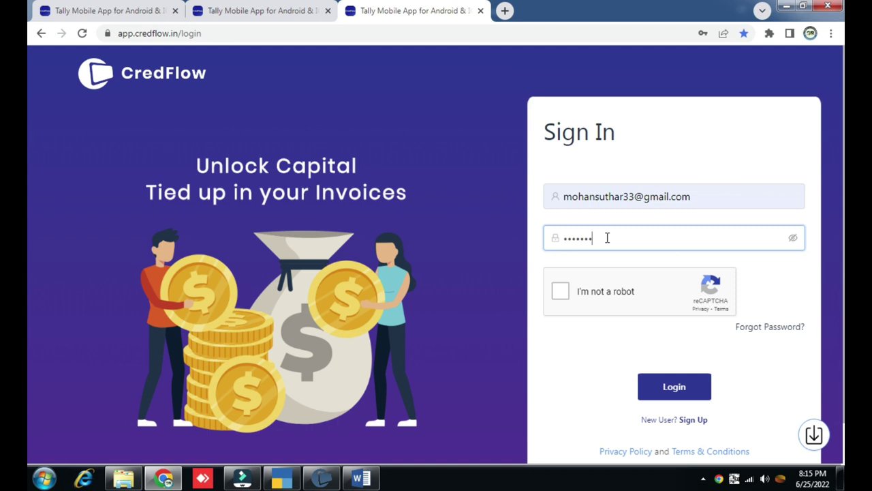
pyautogui.write('***')
pyautogui.click(678, 389)
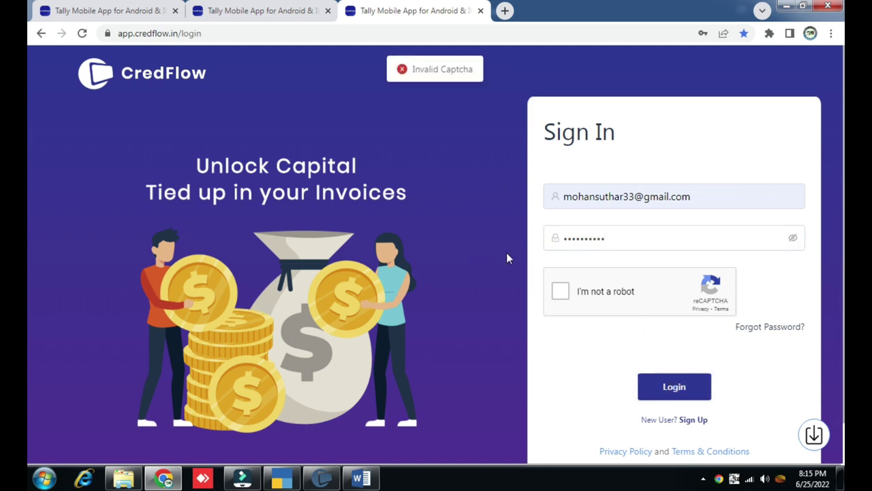
pyautogui.click(560, 291)
pyautogui.click(680, 386)
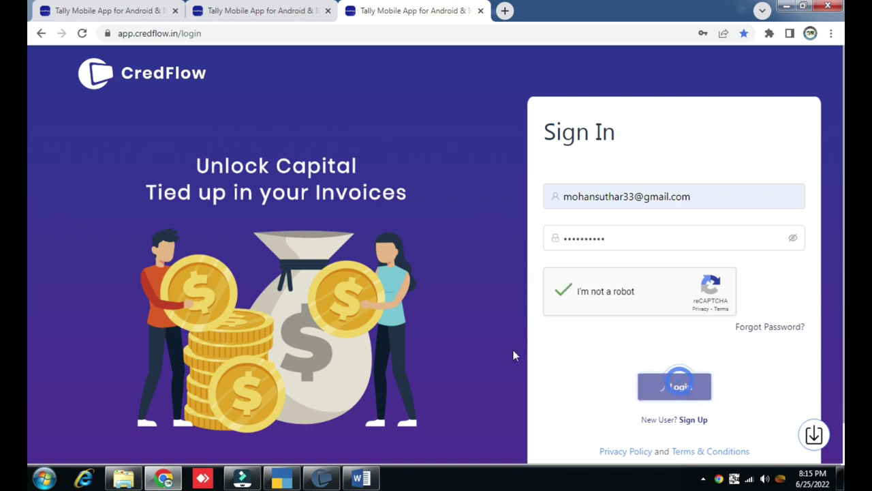
# Compare the company selected in the CredFlow dashboard with the company loaded in TallyPrime.
pyautogui.click(288, 480)
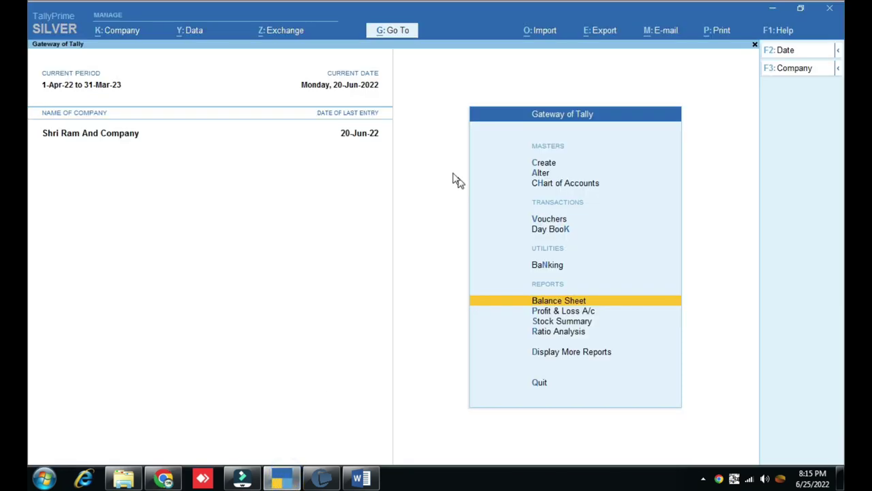
pyautogui.click(165, 478)
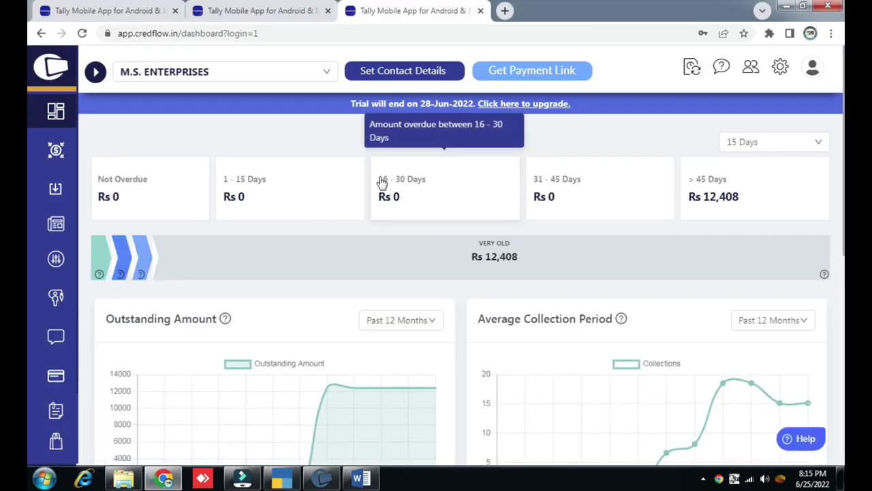
pyautogui.click(280, 480)
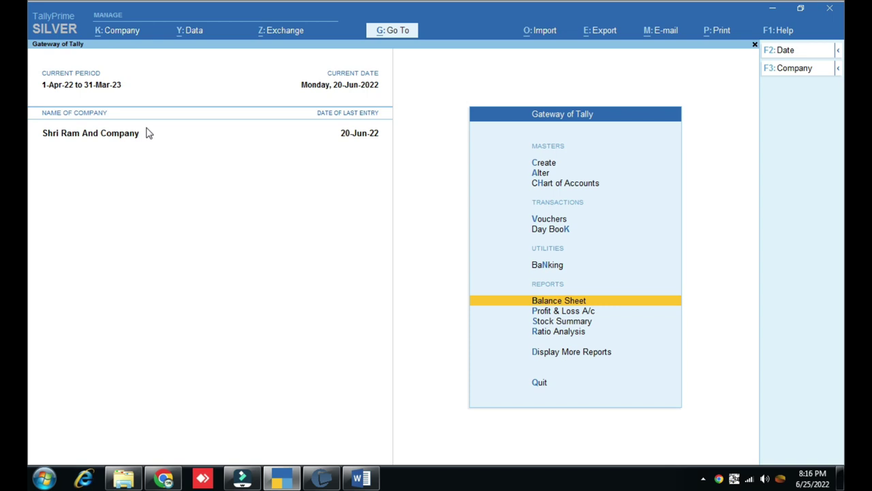
pyautogui.click(167, 479)
# Open the Day Book in TallyPrime and set its period to 1-Apr-22 to 20-Jun-22.
pyautogui.moveTo(300, 193)
pyautogui.press('Up')
pyautogui.press('Up')
pyautogui.press('Up')
pyautogui.press('Down')
pyautogui.press('Return')
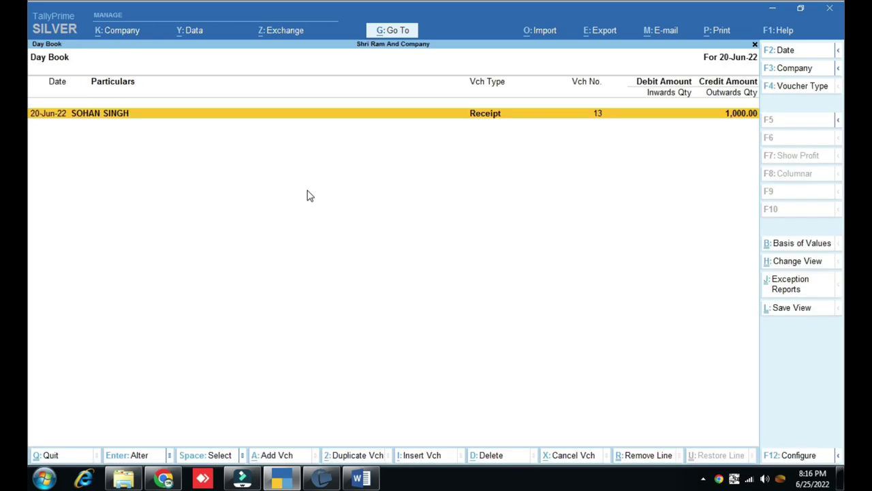
pyautogui.press('F2')
pyautogui.press('Return')
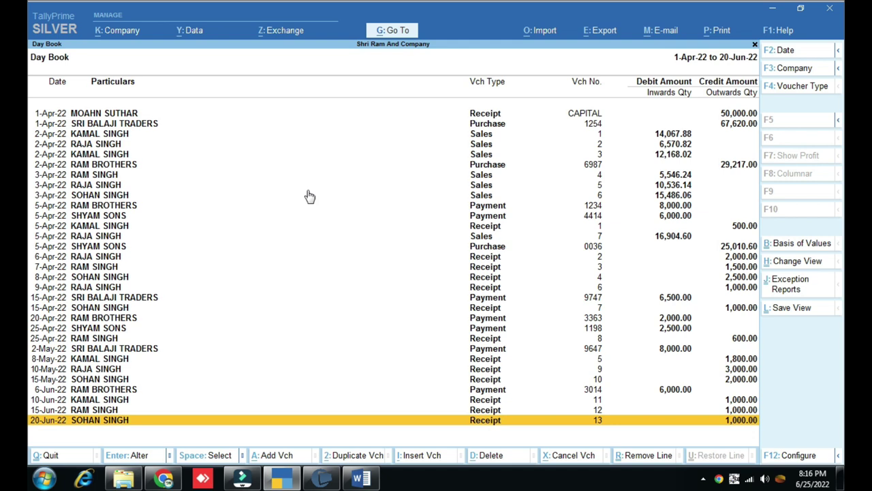
# Go through the Day Book vouchers from the latest entry back to the first entries of April 2022.
pyautogui.press('Up')
pyautogui.press('Up')
pyautogui.press('Up')
pyautogui.press('Up')
pyautogui.press('Up')
pyautogui.press('Up')
pyautogui.press('Up')
pyautogui.press('Up')
pyautogui.press('Up')
pyautogui.press('Up')
pyautogui.press('Up')
pyautogui.press('Up')
pyautogui.press('Up')
pyautogui.press('Up')
pyautogui.press('Up')
pyautogui.press('Up')
pyautogui.press('Up')
pyautogui.press('Up')
pyautogui.press('Up')
pyautogui.press('Up')
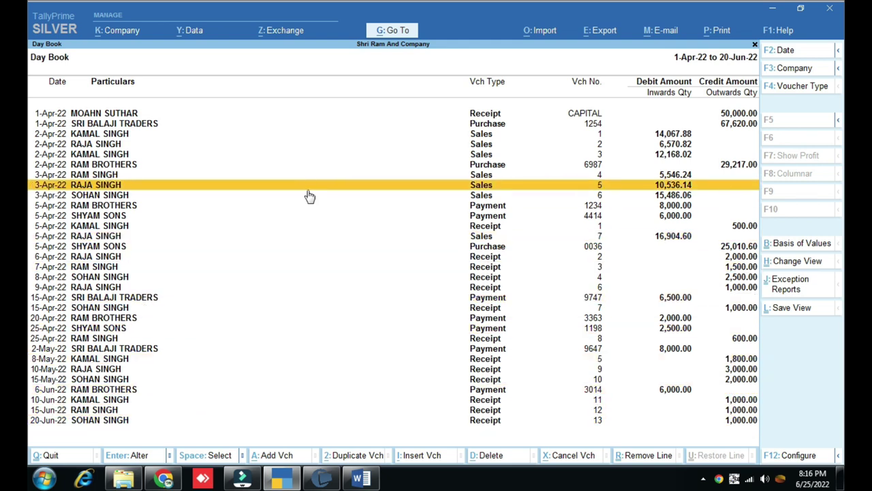
pyautogui.press('Up')
pyautogui.press('Up')
pyautogui.press('Up')
pyautogui.press('Up')
pyautogui.press('Up')
pyautogui.press('Up')
pyautogui.press('Up')
pyautogui.press('Up')
pyautogui.press('Down')
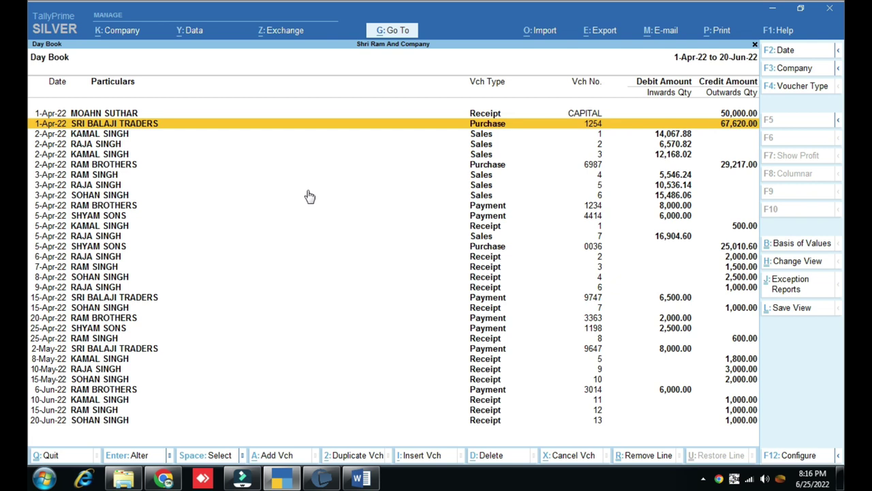
# Leave the Day Book and open the Profit & Loss A/c in detailed view.
pyautogui.press('Escape')
pyautogui.press('Down')
pyautogui.press('Down')
pyautogui.press('Down')
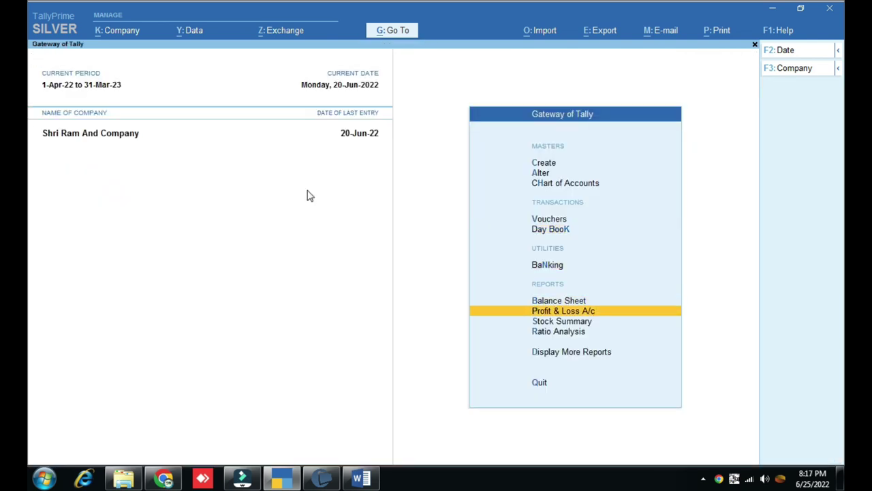
pyautogui.press('Return')
pyautogui.hotkey('alt', 'F5')
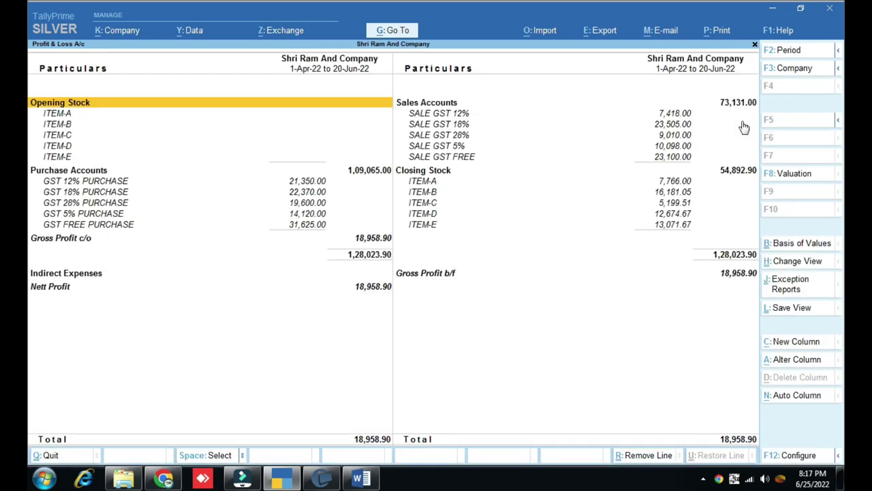
# Magnify and mark the Purchase Accounts total and the Sales Accounts total in the Profit & Loss A/c.
pyautogui.hotkey('ctrl', '1')
pyautogui.click(362, 176)
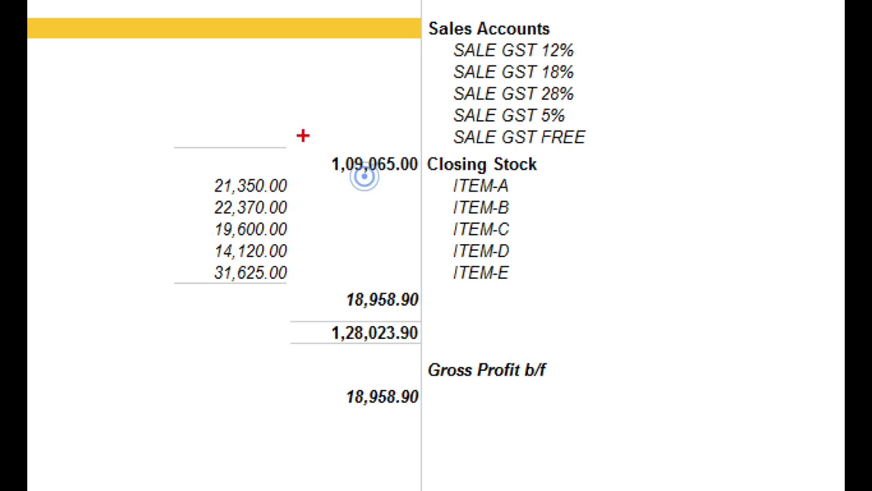
pyautogui.moveTo(296, 131); pyautogui.dragTo(431, 186)
pyautogui.press('Escape')
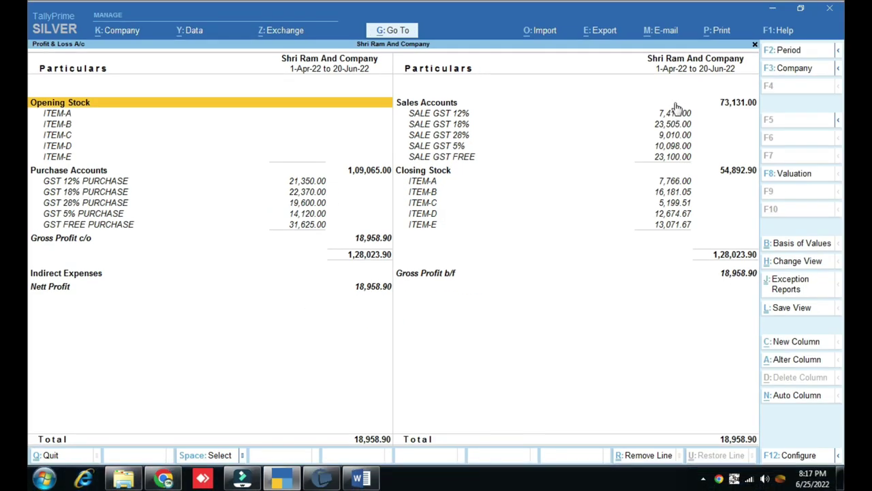
pyautogui.hotkey('ctrl', '1')
pyautogui.click(733, 109)
pyautogui.moveTo(677, 75); pyautogui.dragTo(794, 117)
pyautogui.press('Escape')
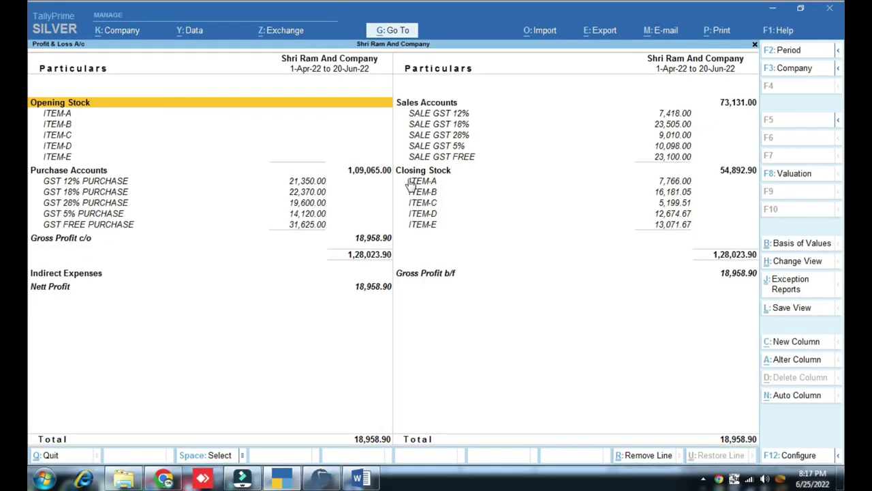
# Leave the Profit & Loss A/c and open the Balance Sheet of Shri Ram And Company.
pyautogui.press('Escape')
pyautogui.press('Up')
pyautogui.press('Return')
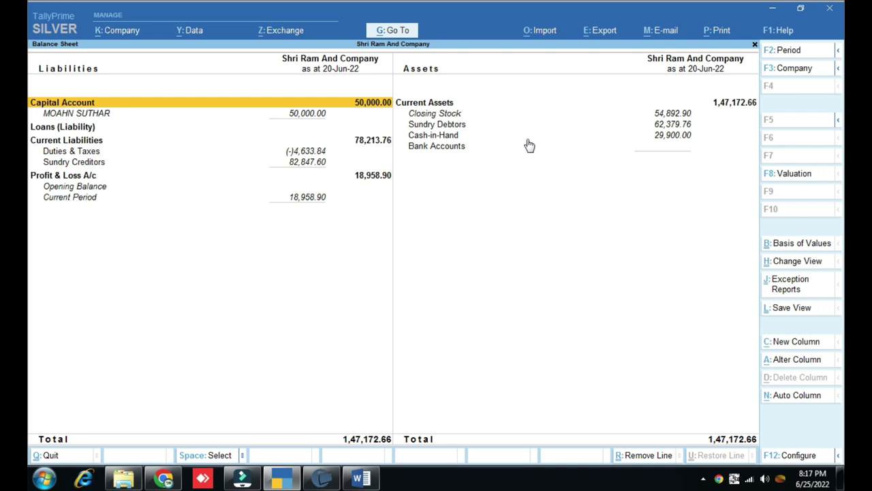
# Magnify and mark the Sundry Debtors amount and the Sundry Creditors amount in the Balance Sheet.
pyautogui.hotkey('ctrl', '1')
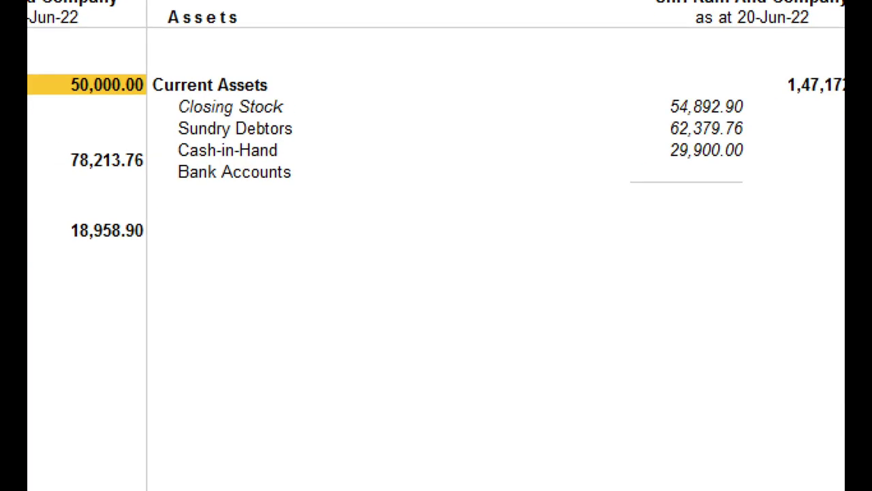
pyautogui.moveTo(654, 114)
pyautogui.mouseDown()
pyautogui.moveTo(675, 130)
pyautogui.moveTo(764, 137)
pyautogui.mouseUp()
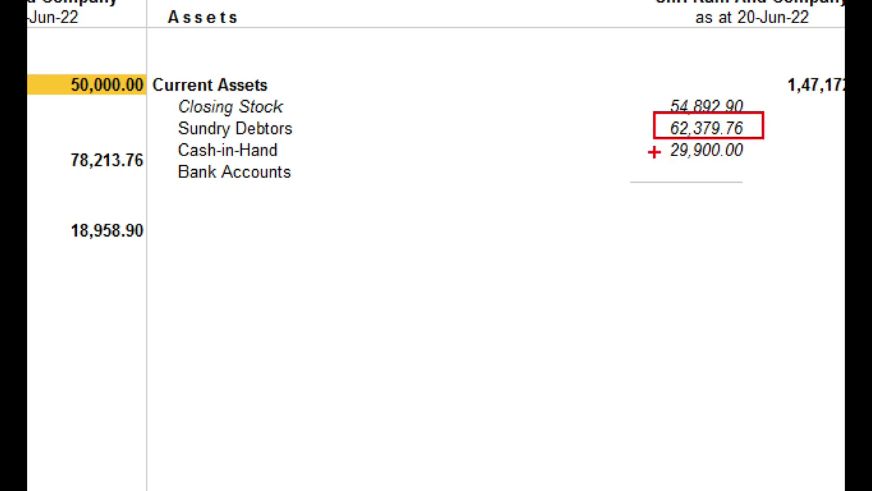
pyautogui.press('Escape')
pyautogui.hotkey('ctrl', '1')
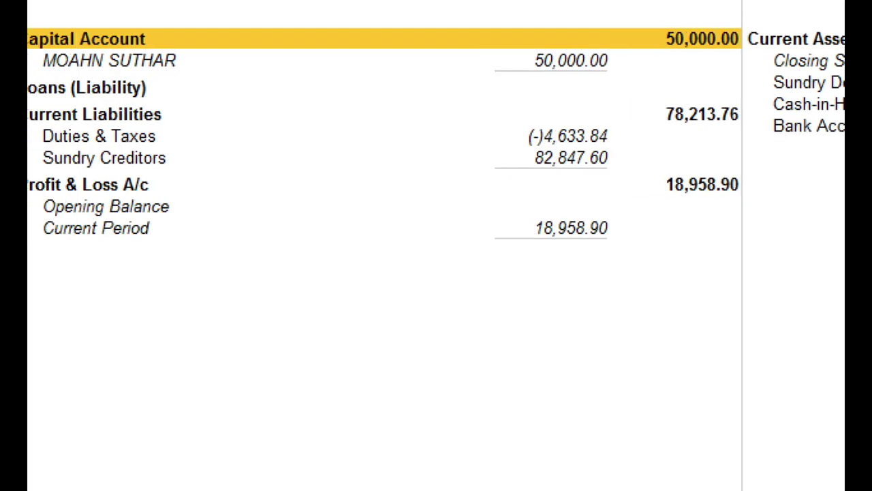
pyautogui.click(341, 167)
pyautogui.moveTo(539, 143); pyautogui.dragTo(639, 181)
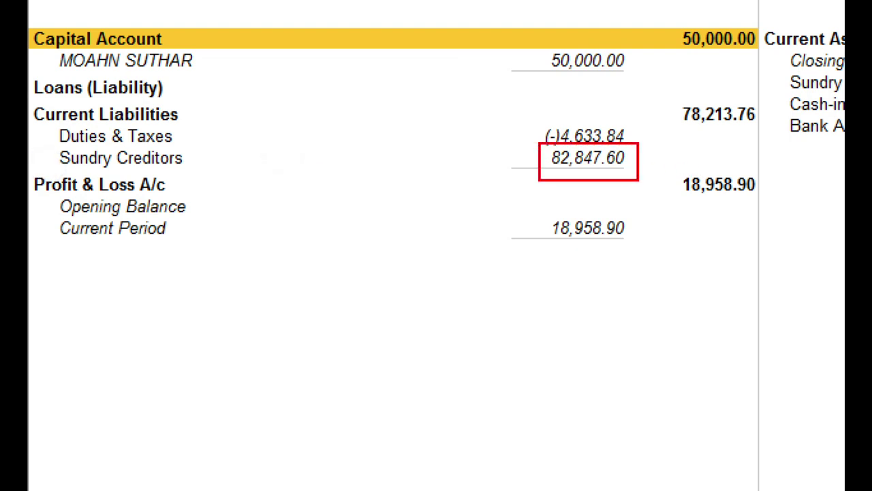
pyautogui.press('Escape')
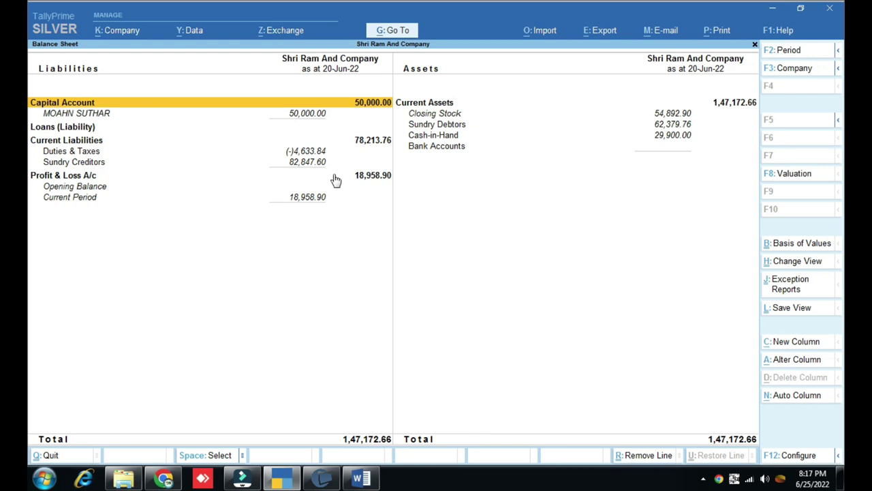
# View the company list on the CredFlow dashboard in Chrome, and return to TallyPrime to mark the company name above the Balance Sheet.
pyautogui.click(163, 478)
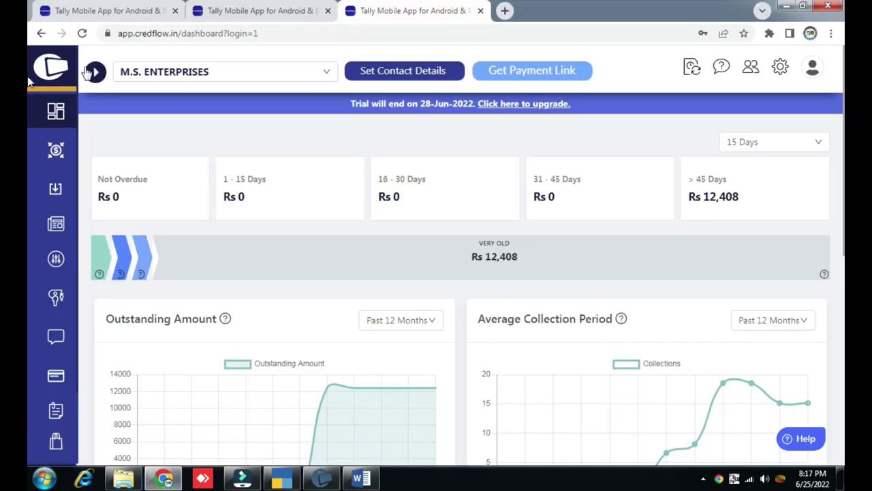
pyautogui.click(330, 79)
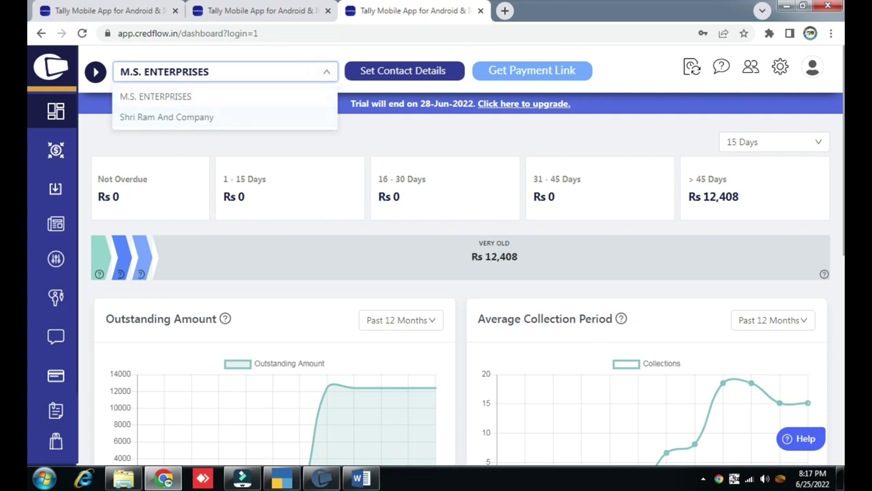
pyautogui.rightClick(282, 478)
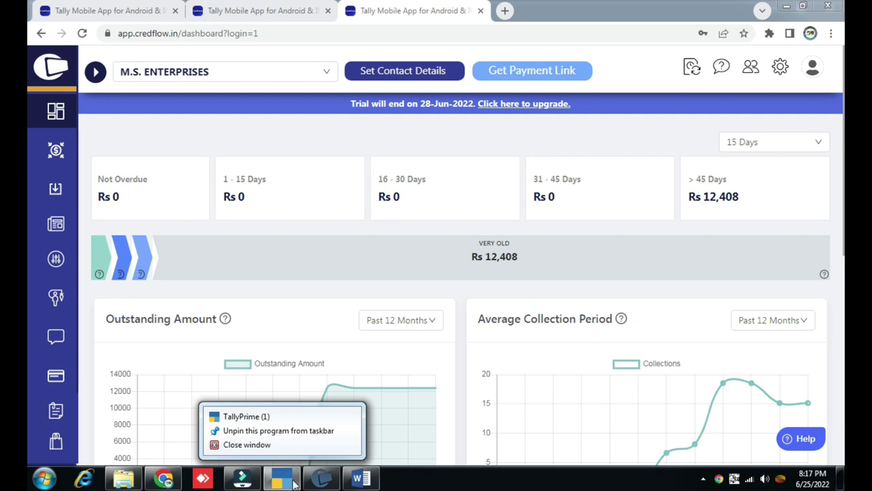
pyautogui.click(294, 480)
pyautogui.click(282, 477)
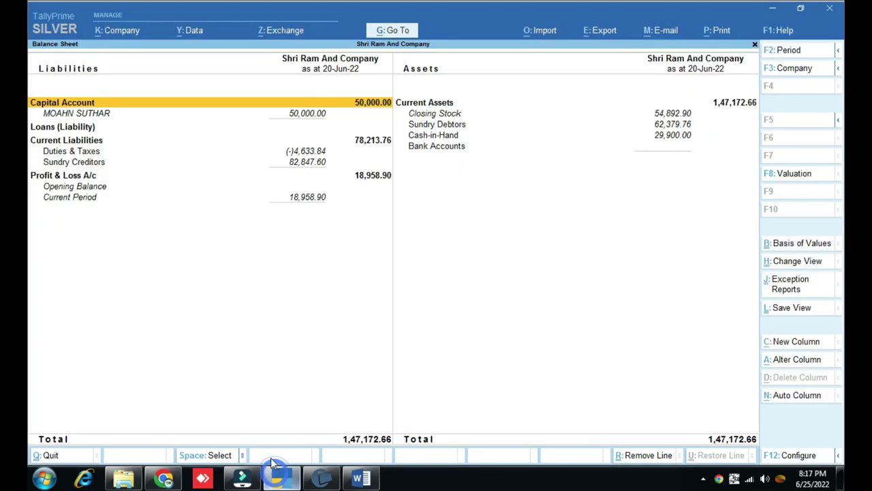
pyautogui.press('ctrl')
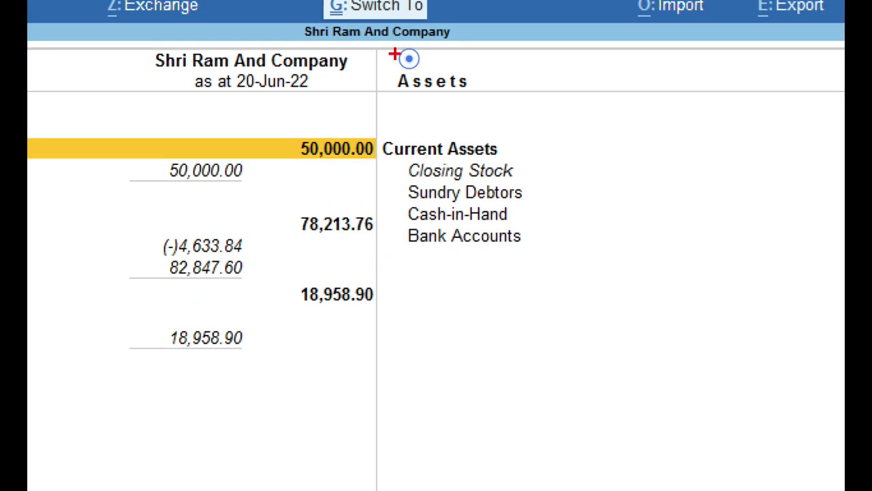
pyautogui.moveTo(293, 21); pyautogui.dragTo(465, 42)
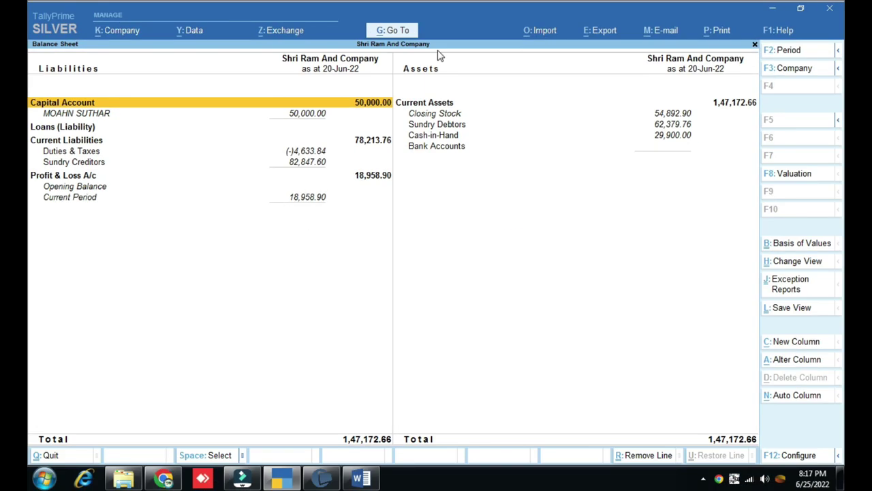
# Switch to CredFlow in Chrome and select Shri Ram And Company as the company shown on the dashboard.
pyautogui.click(166, 480)
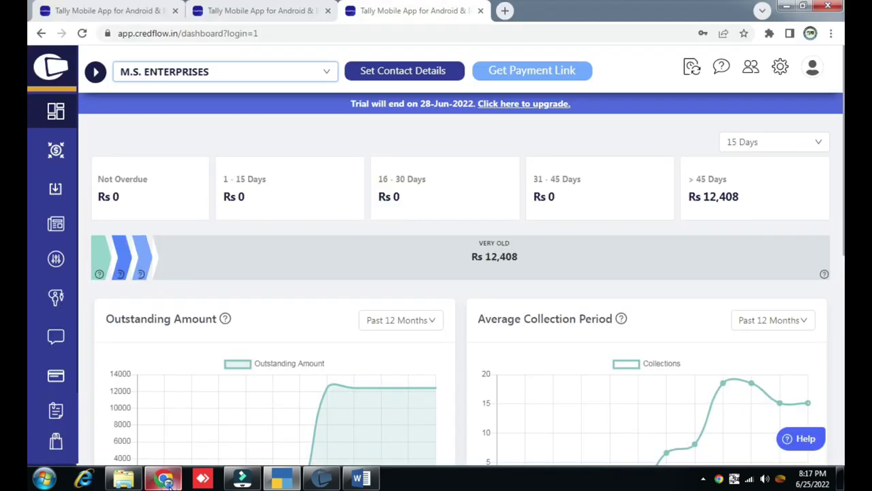
pyautogui.click(325, 75)
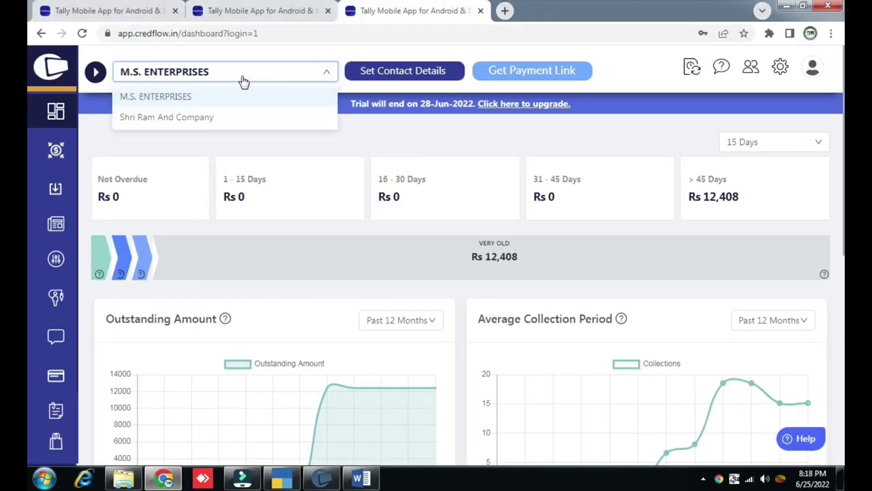
pyautogui.click(163, 120)
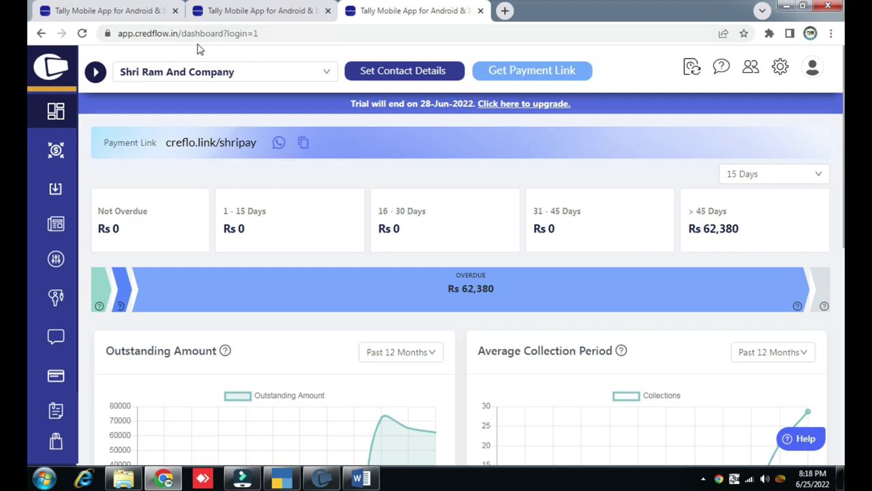
# Look over the company's dashboard, and magnify and mark the amount overdue by more than 45 days.
pyautogui.scroll(-3, 350, 250)
pyautogui.scroll(3, 357, 263)
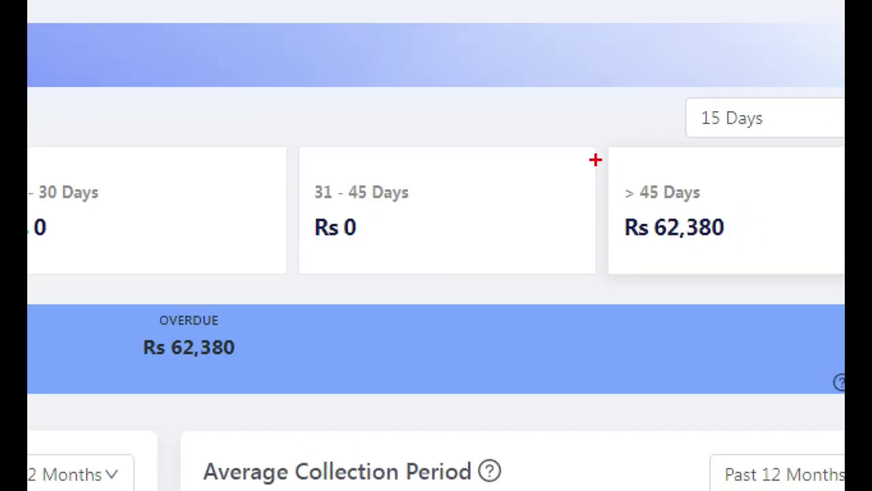
pyautogui.moveTo(652, 184)
pyautogui.mouseDown()
pyautogui.moveTo(705, 253)
pyautogui.moveTo(768, 249)
pyautogui.mouseUp()
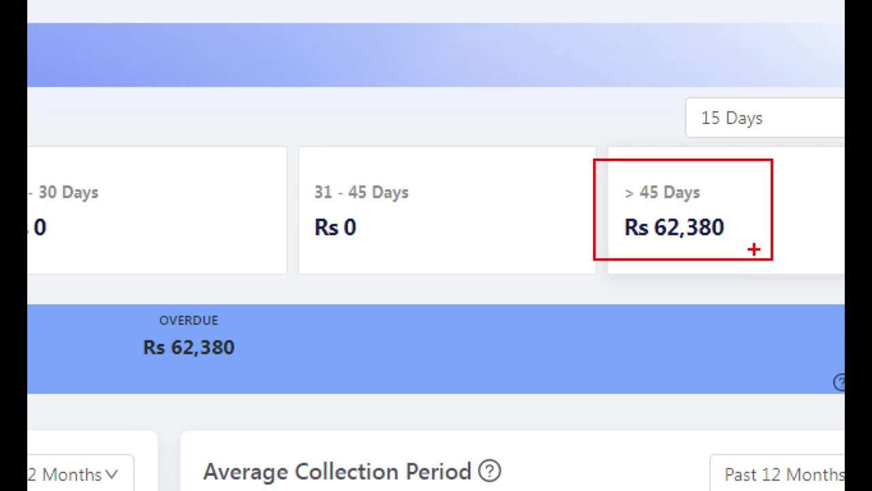
pyautogui.press('Escape')
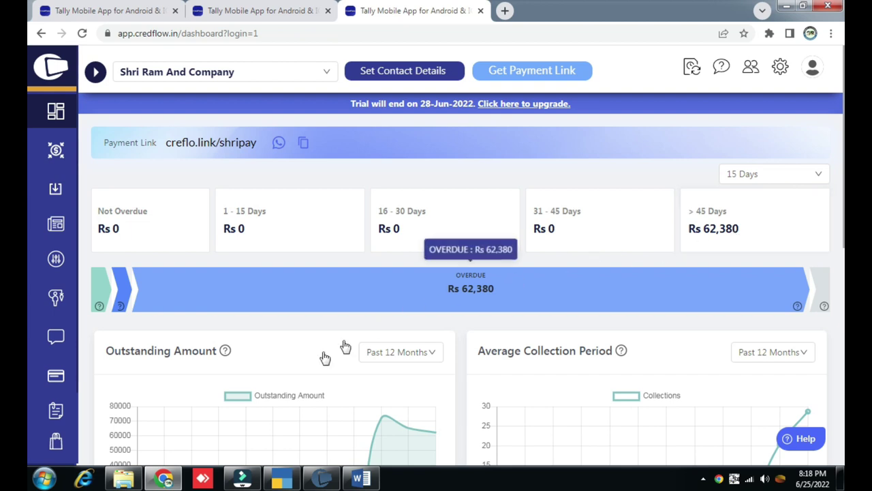
# Switch to TallyPrime and mark the Sundry Debtors amount in the Balance Sheet to compare it with the dashboard.
pyautogui.click(282, 478)
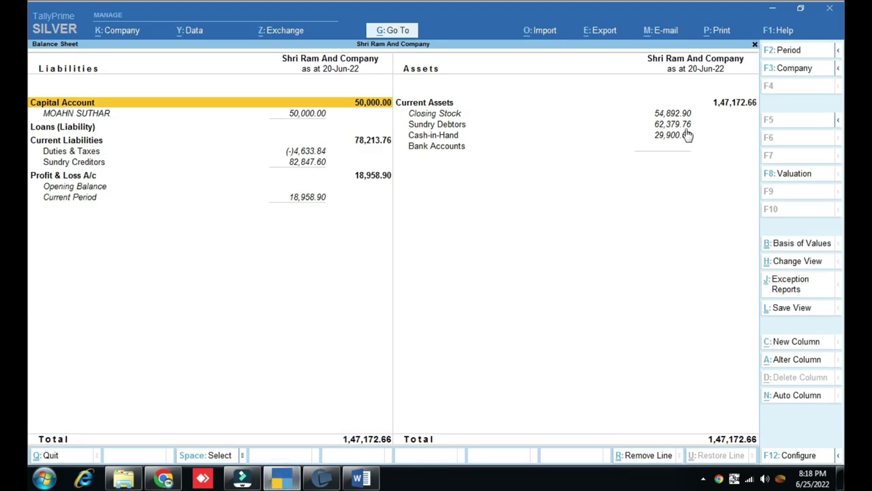
pyautogui.press('ctrl')
pyautogui.moveTo(629, 113)
pyautogui.mouseDown()
pyautogui.moveTo(688, 137)
pyautogui.moveTo(717, 135)
pyautogui.mouseUp()
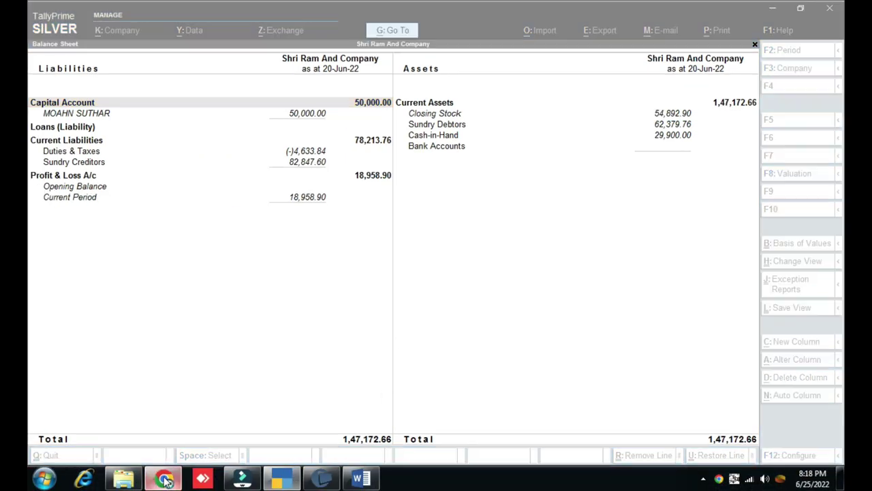
# Return to CredFlow, open the Summary of Unpaid Dues with Follow-Up Details, and look through its totals and debtor list.
pyautogui.click(163, 477)
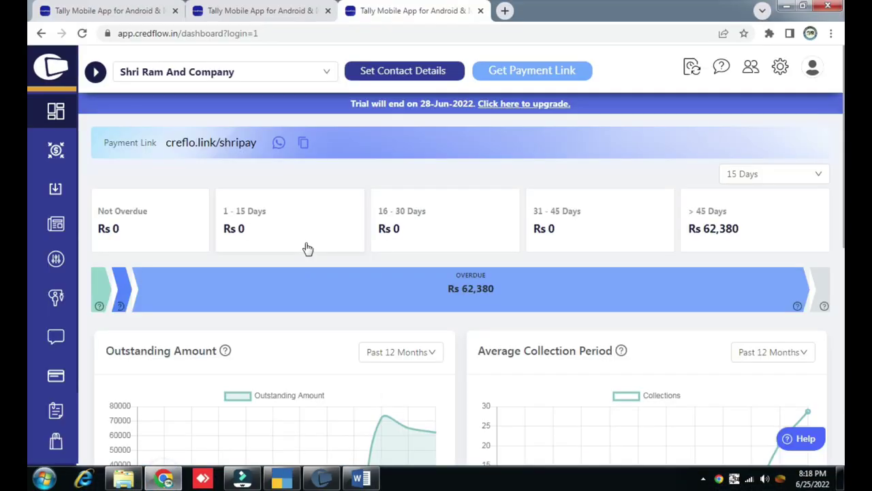
pyautogui.click(58, 152)
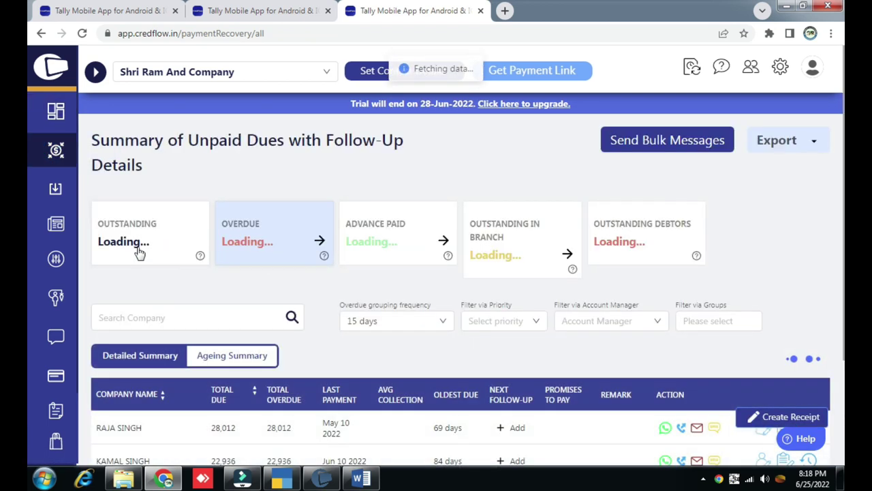
pyautogui.scroll(-1, 154, 259)
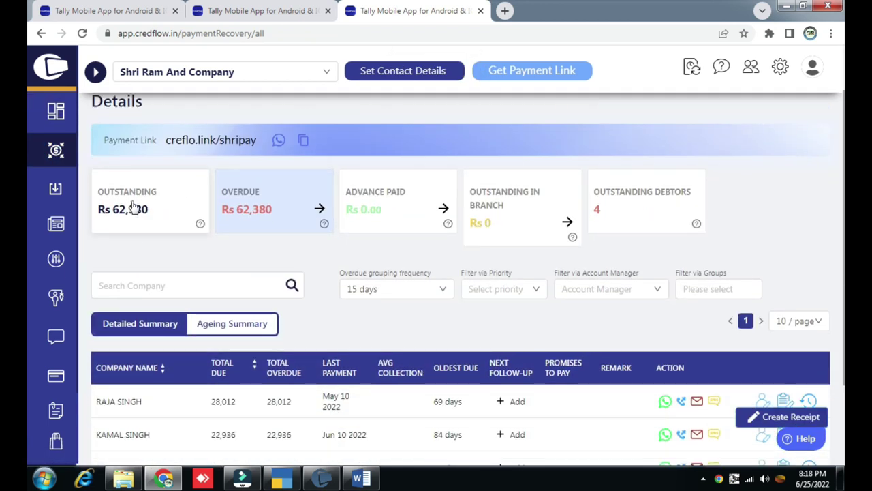
pyautogui.scroll(-2, 164, 297)
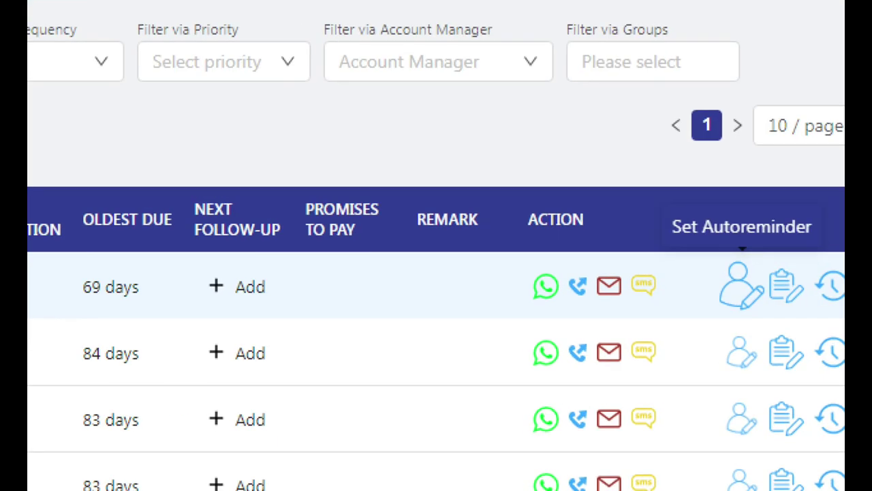
# Open the Set Autoreminder form for the first debtor in the list and view the Payment Terms options.
pyautogui.click(763, 290)
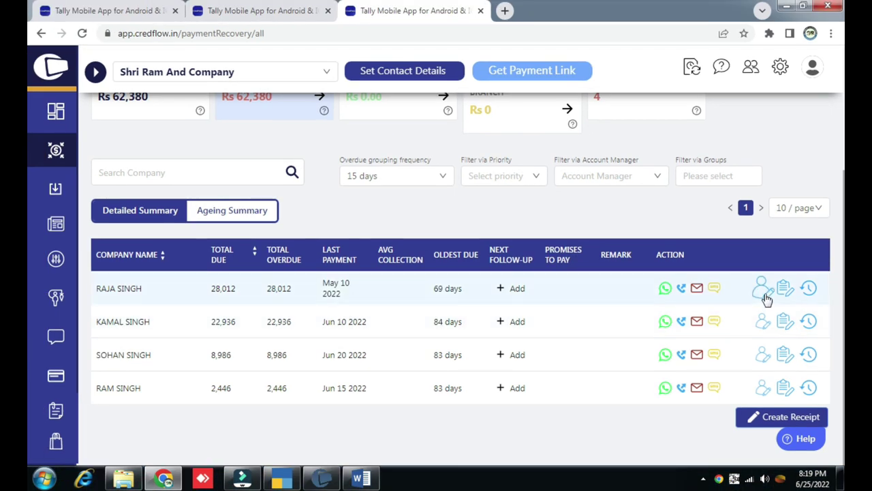
pyautogui.click(740, 286)
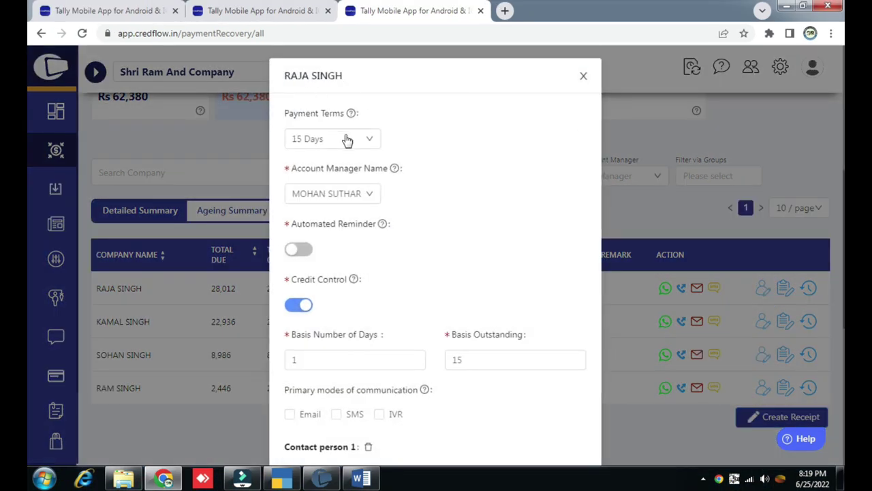
pyautogui.click(369, 141)
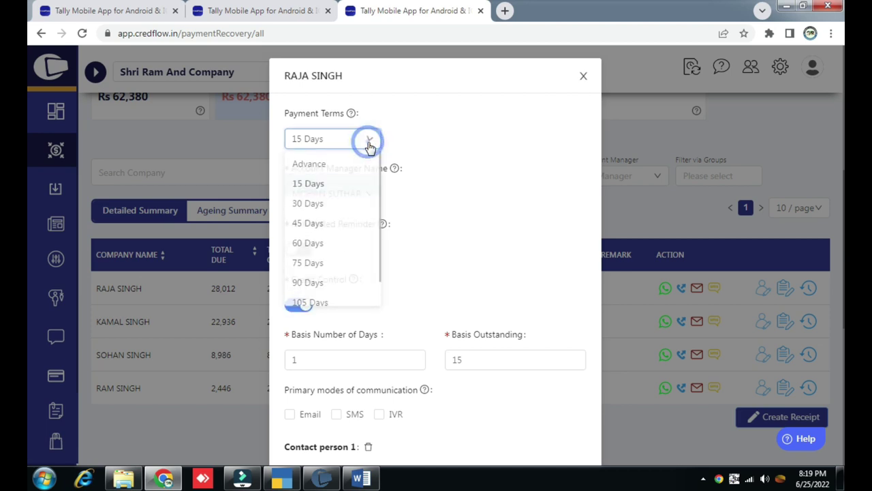
pyautogui.click(369, 141)
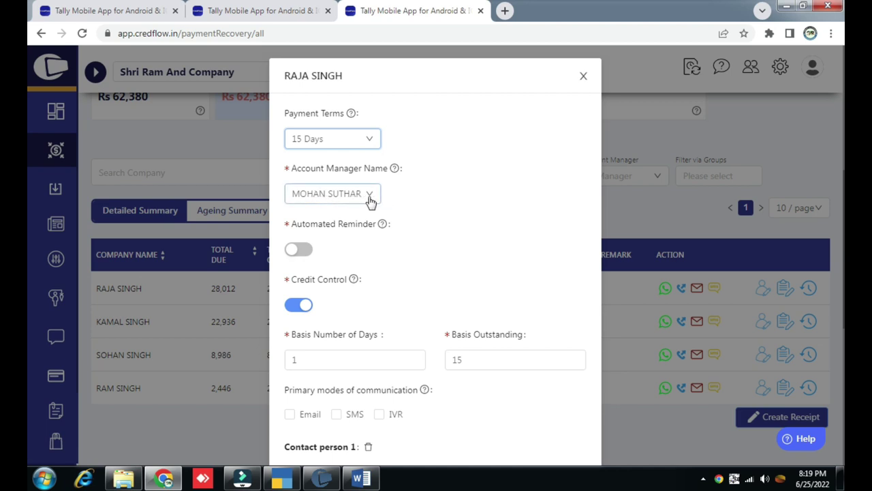
# Try turning on Automated Reminder for the debtor with Frequency Reminder as the type of reminder.
pyautogui.click(300, 250)
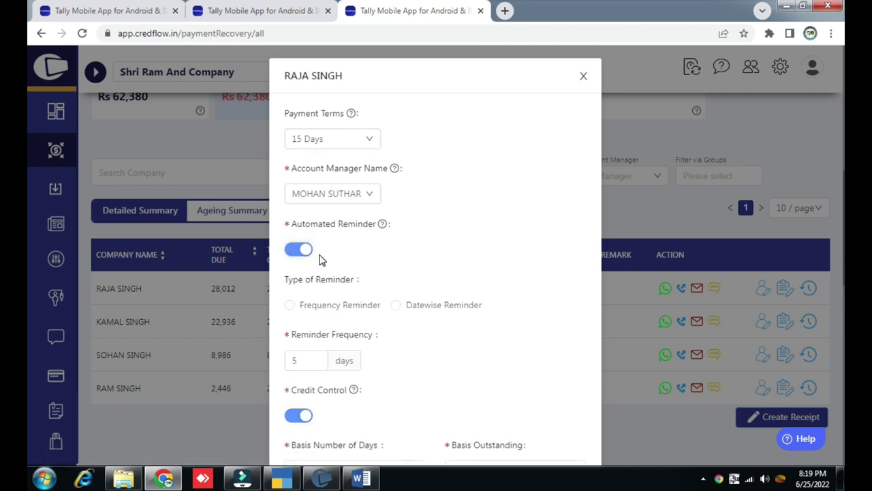
pyautogui.scroll(-1, 323, 272)
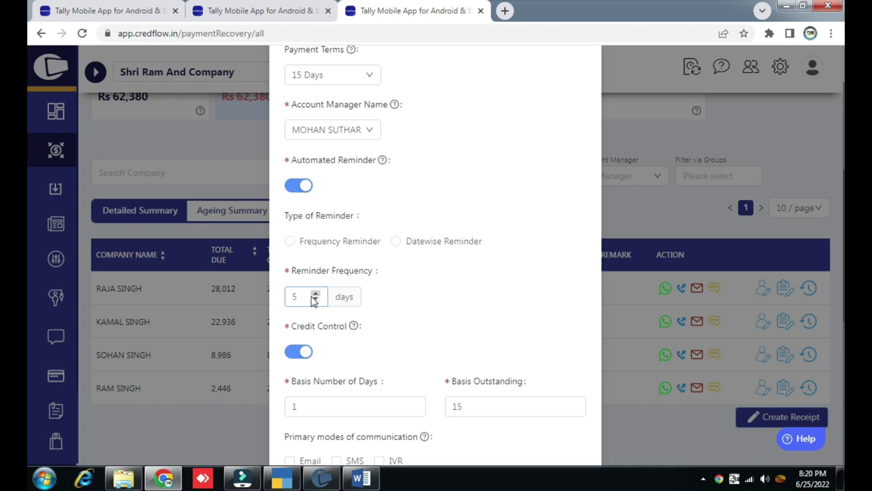
pyautogui.click(290, 242)
# Review the form's credit control, communication mode and contact person fields, and close it without submitting.
pyautogui.scroll(-4, 378, 323)
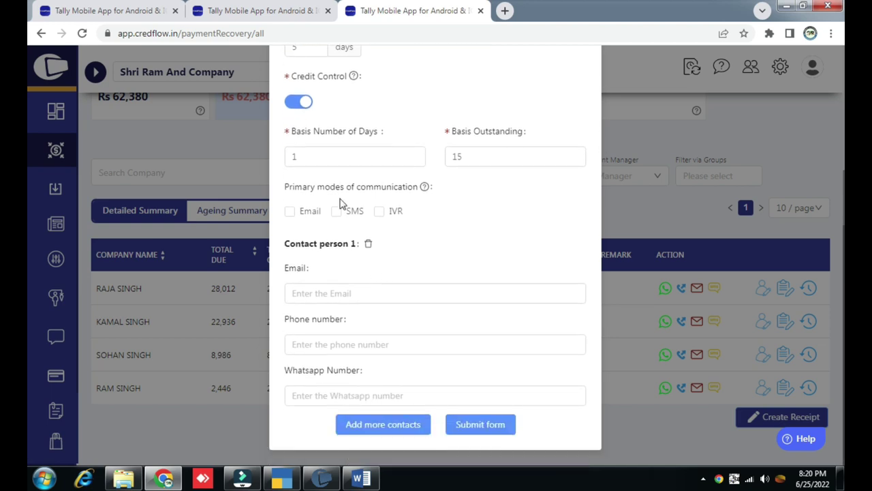
pyautogui.scroll(1, 335, 150)
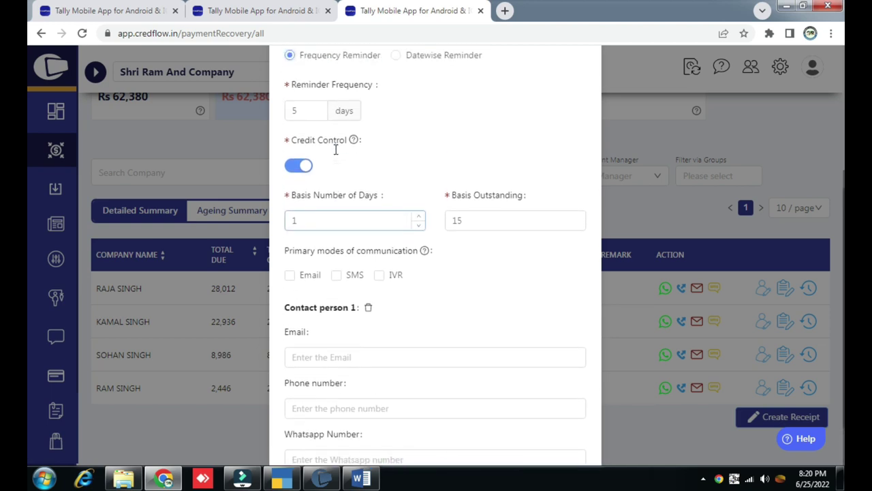
pyautogui.scroll(-1, 337, 158)
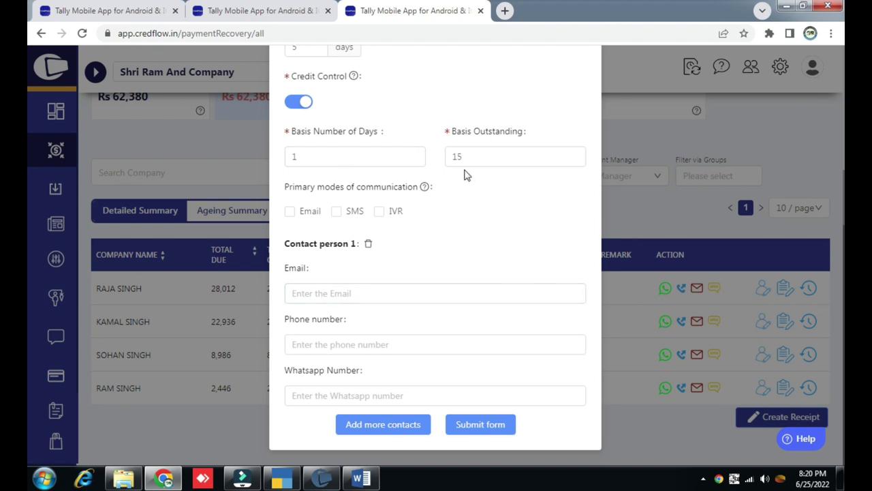
pyautogui.scroll(5, 477, 194)
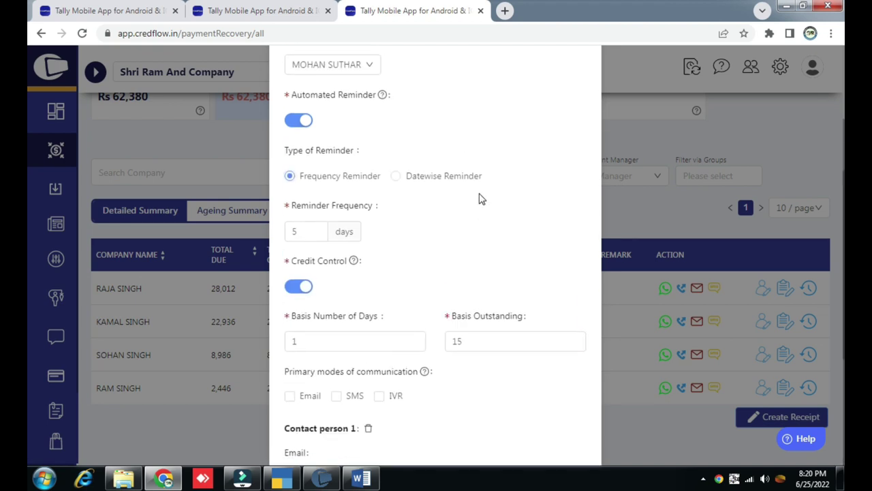
pyautogui.click(584, 78)
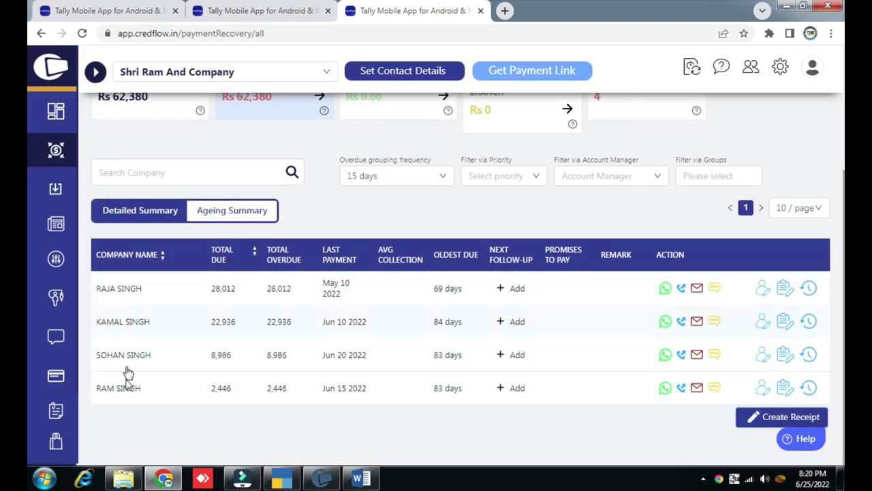
# Switch to TallyPrime, open the Sundry Debtors group from the Balance Sheet, and compare its closing balances with CredFlow's debtor list.
pyautogui.click(282, 478)
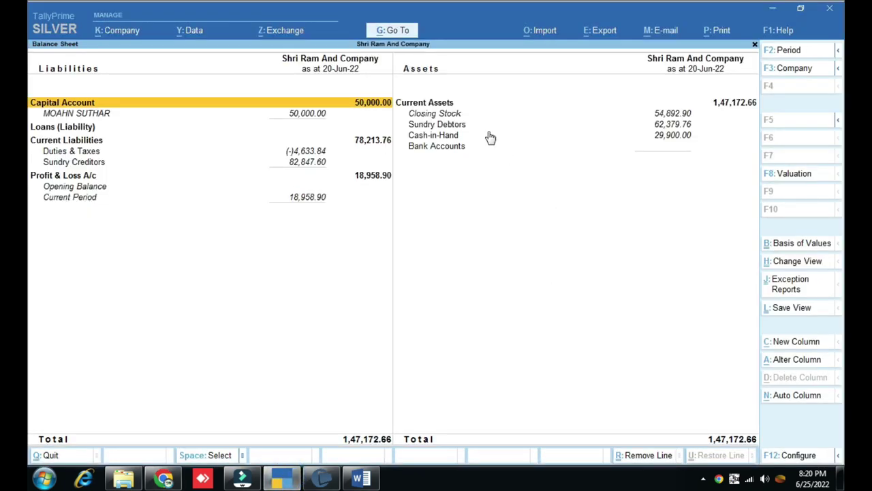
pyautogui.click(471, 127)
pyautogui.click(471, 130)
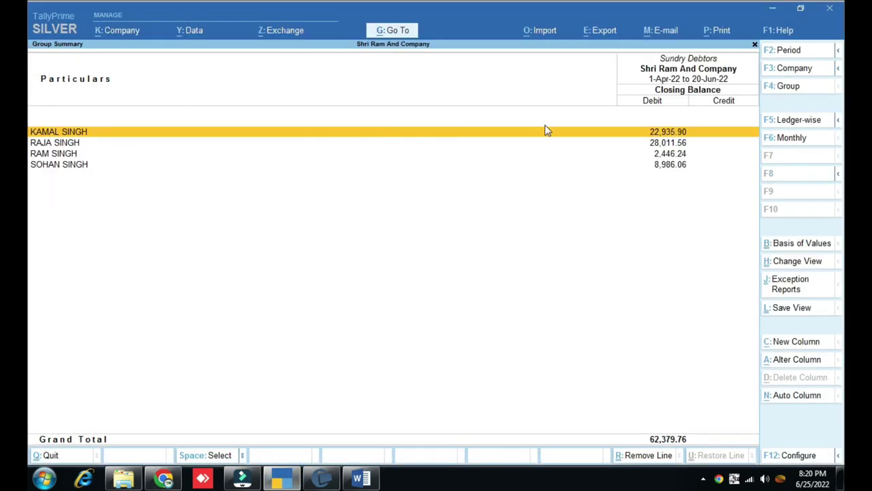
pyautogui.moveTo(637, 116)
pyautogui.mouseDown()
pyautogui.moveTo(679, 177)
pyautogui.moveTo(685, 211)
pyautogui.moveTo(690, 205)
pyautogui.mouseUp()
pyautogui.hotkey('alt', 'Tab')
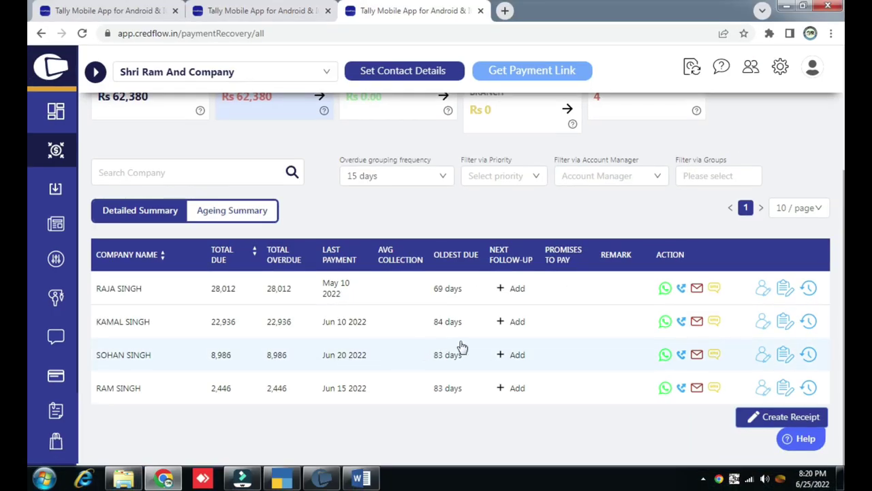
pyautogui.hotkey('alt', 'Tab')
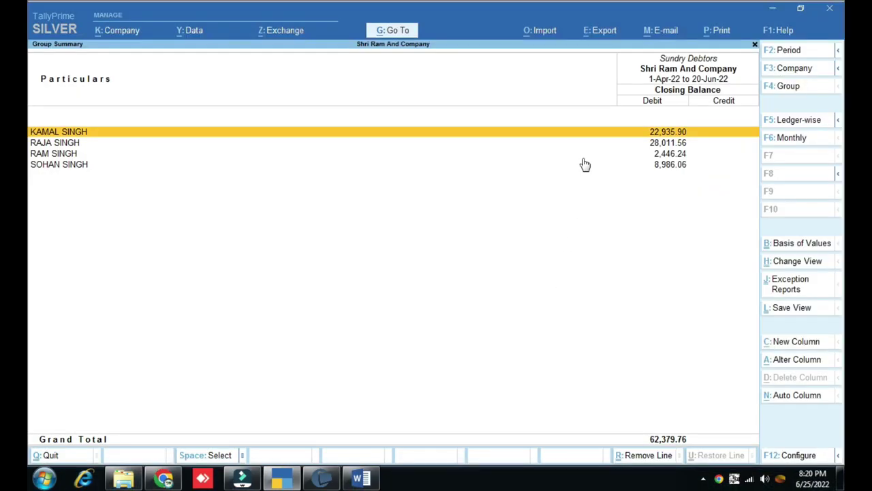
pyautogui.press('ctrl')
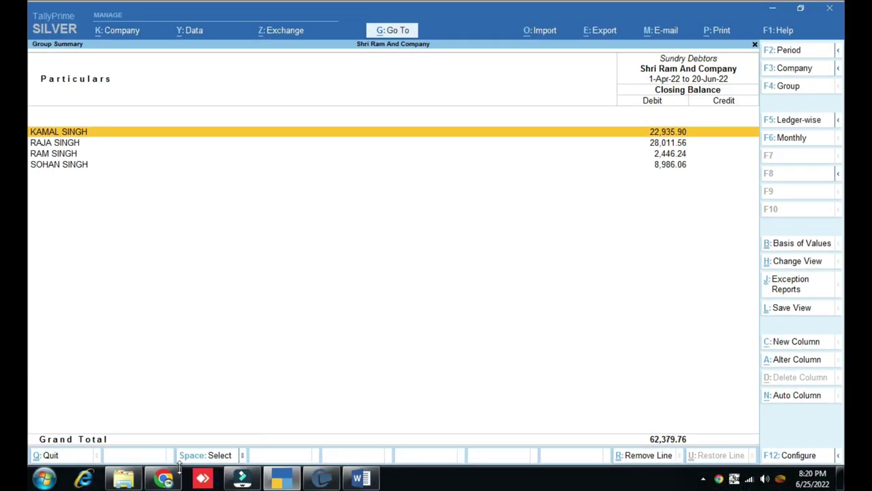
# Return to CredFlow and open the dashboard to view its overdue ageing amounts and charts.
pyautogui.rightClick(166, 479)
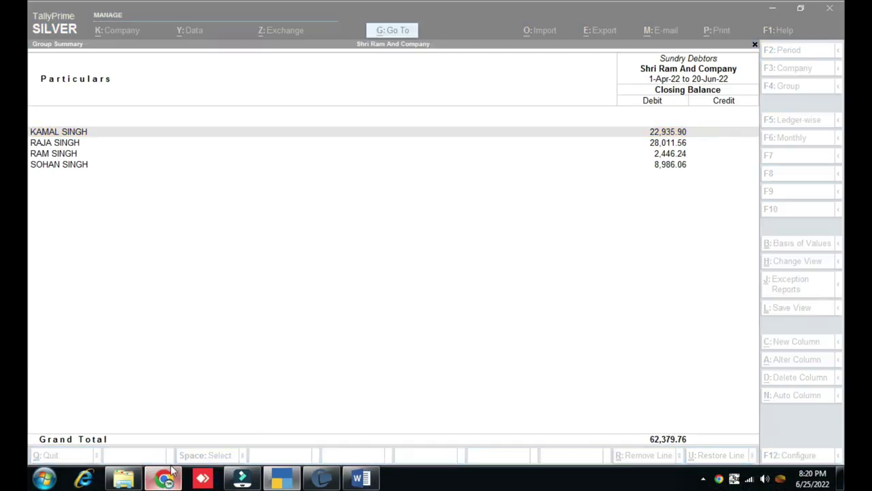
pyautogui.press('Escape')
pyautogui.click(165, 478)
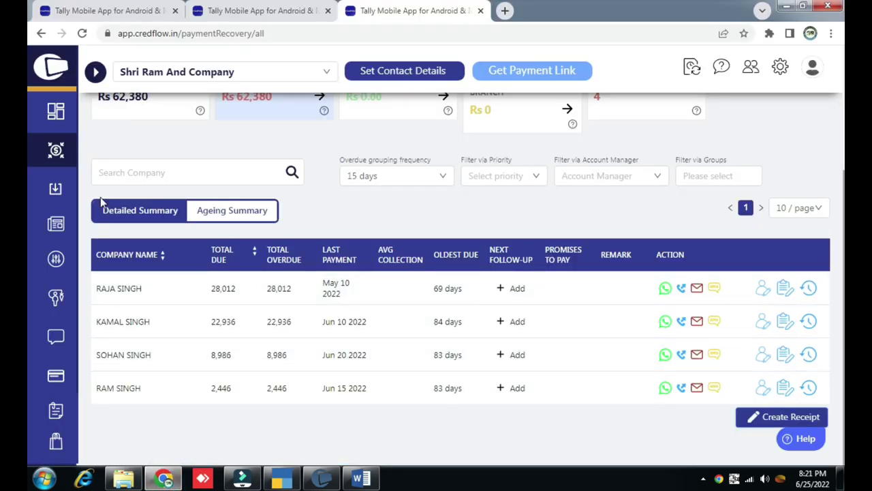
pyautogui.click(59, 115)
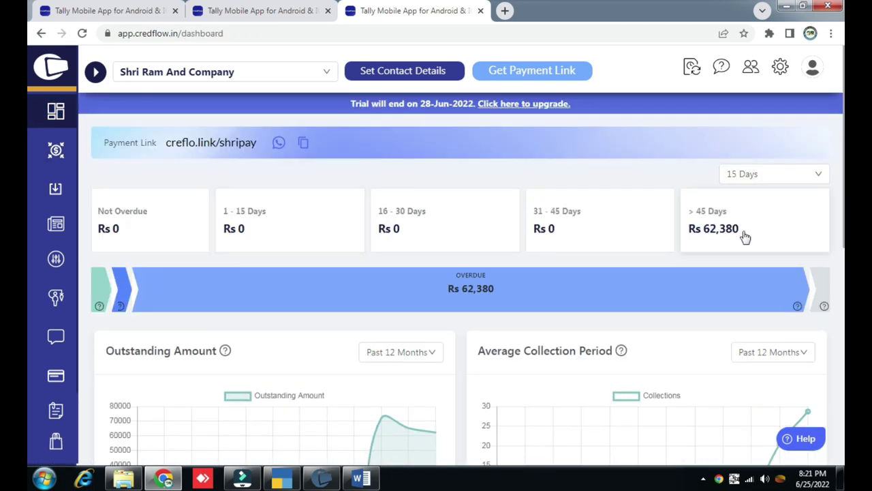
pyautogui.scroll(-3, 348, 255)
pyautogui.scroll(1, 294, 258)
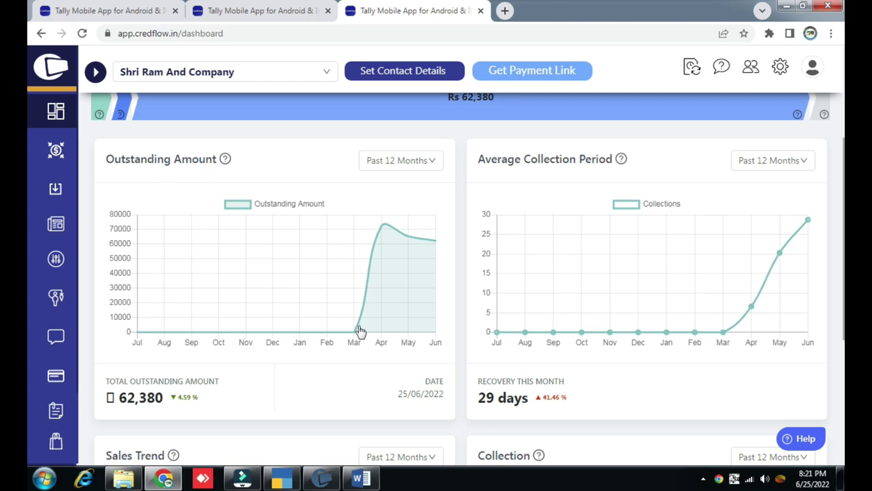
# Set the Outstanding Amount chart to Past 6 Months and examine its monthly values.
pyautogui.click(439, 166)
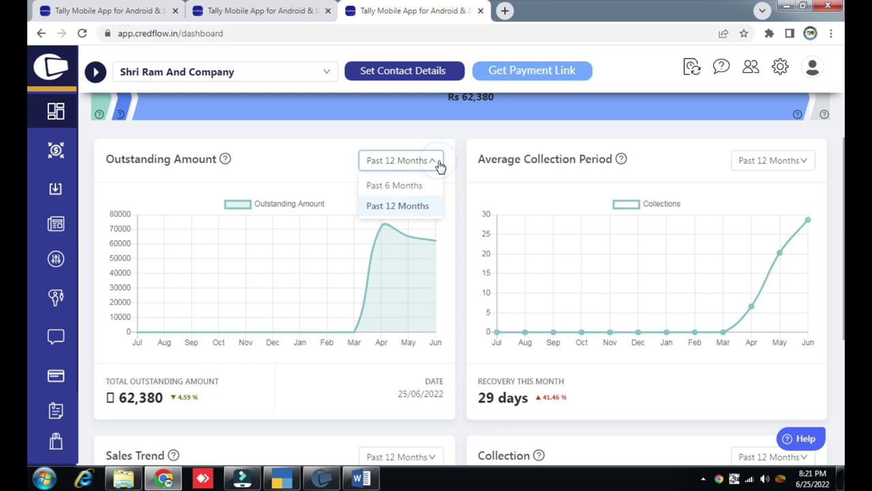
pyautogui.click(408, 187)
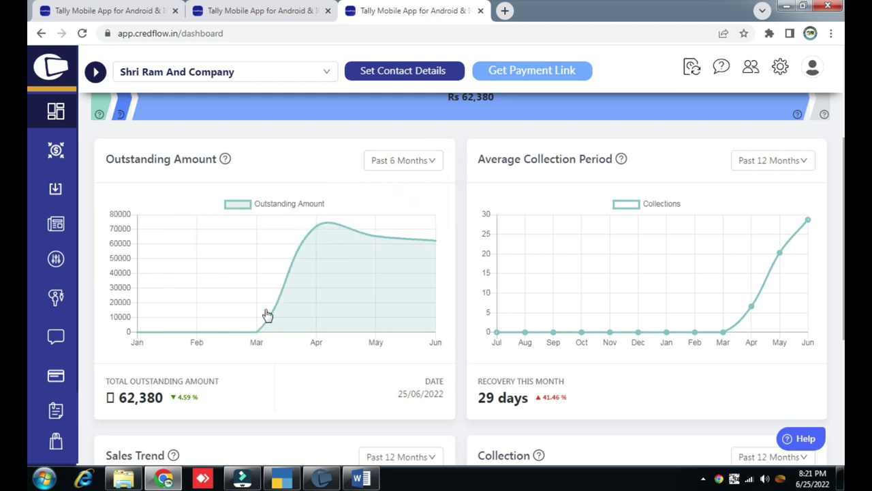
pyautogui.moveTo(258, 341)
pyautogui.moveTo(317, 232)
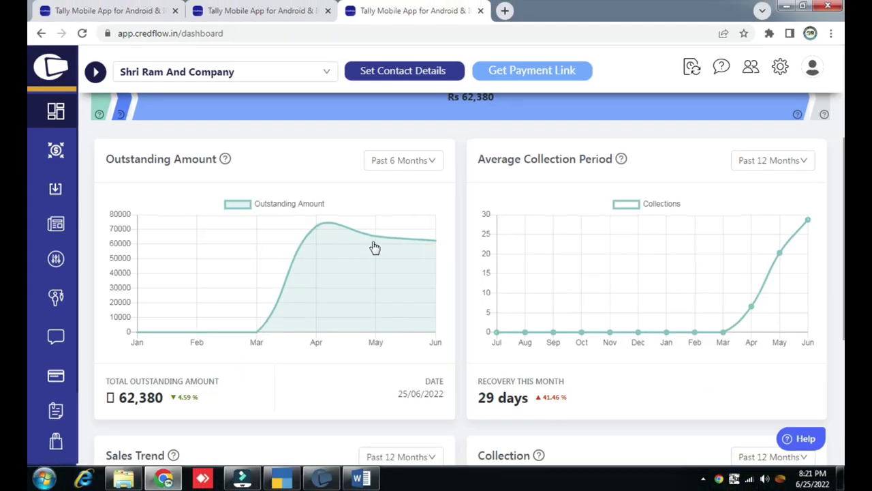
pyautogui.moveTo(431, 264)
pyautogui.moveTo(498, 240)
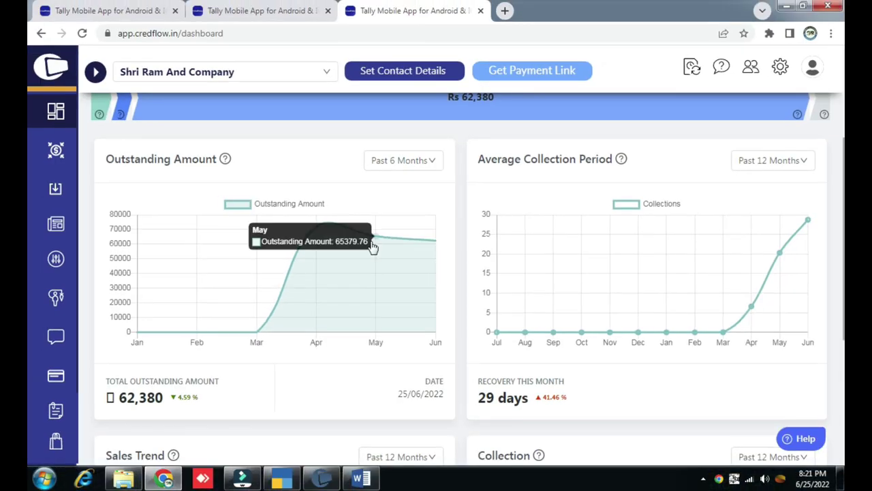
# Review the dashboard's overdue total and the Average Collection Period chart with its recovery figure for the month.
pyautogui.scroll(3, 361, 249)
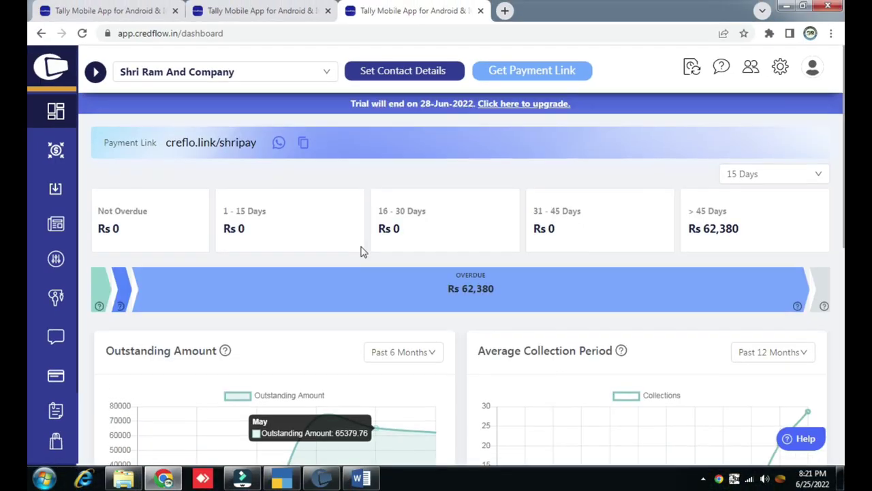
pyautogui.scroll(-2, 469, 264)
pyautogui.moveTo(476, 169)
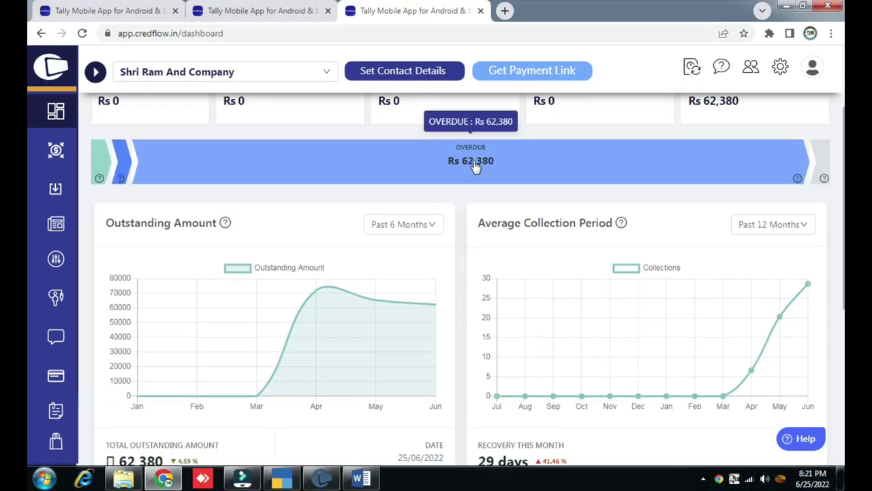
pyautogui.scroll(-3, 604, 267)
pyautogui.scroll(2, 561, 220)
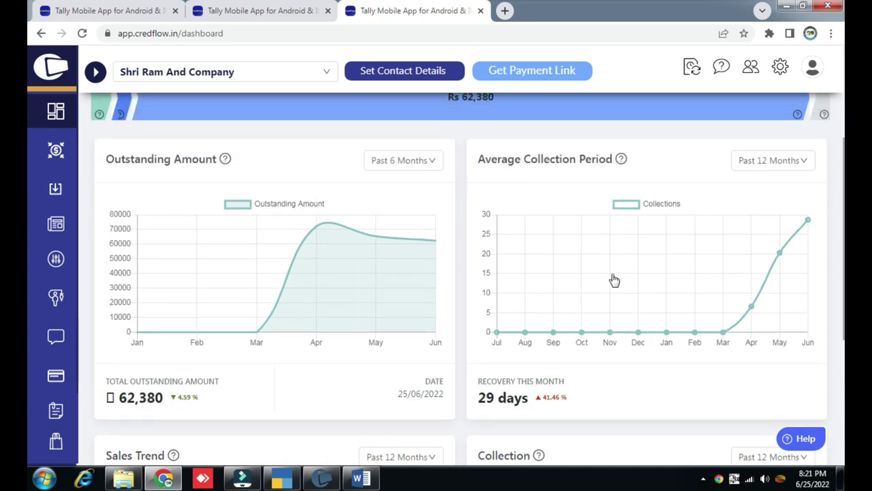
pyautogui.scroll(-1, 614, 280)
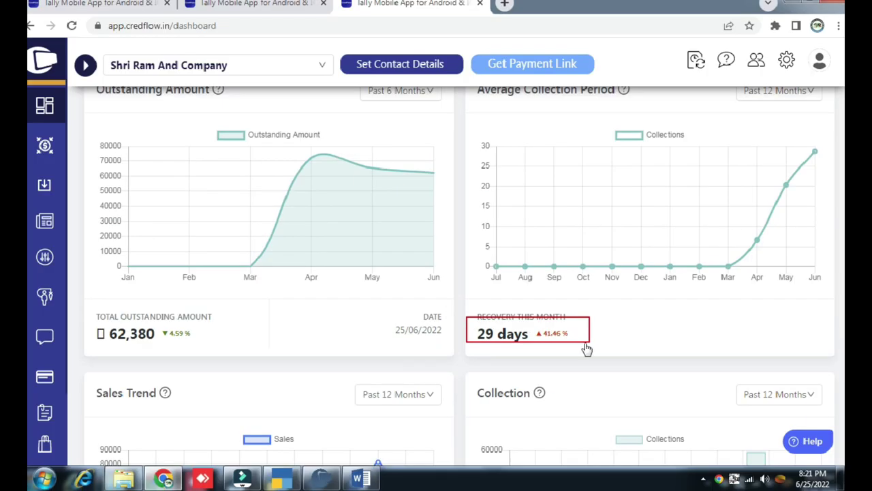
# Examine the Sales Trend chart's monthly sales and set its period to Past 6 Months.
pyautogui.scroll(-3, 109, 426)
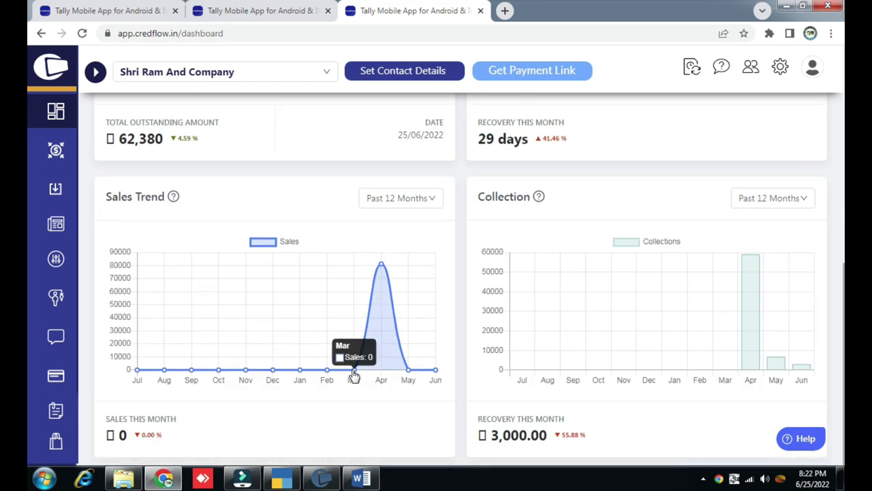
pyautogui.moveTo(382, 271)
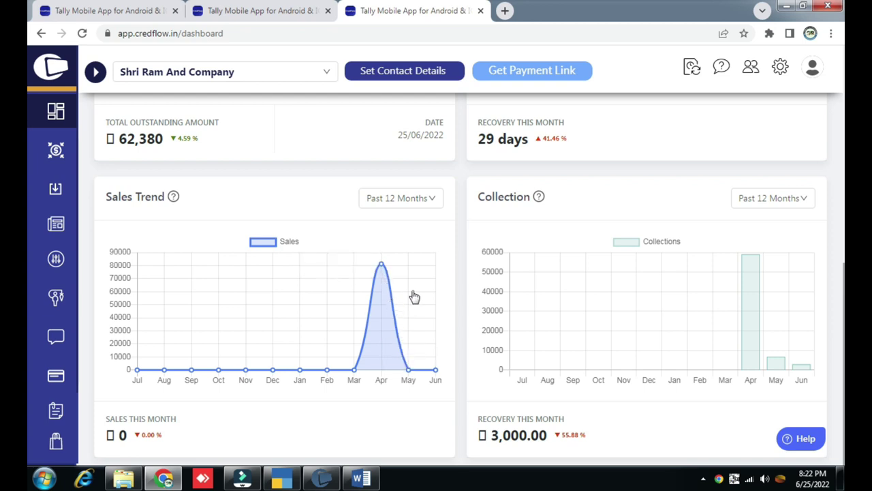
pyautogui.click(439, 201)
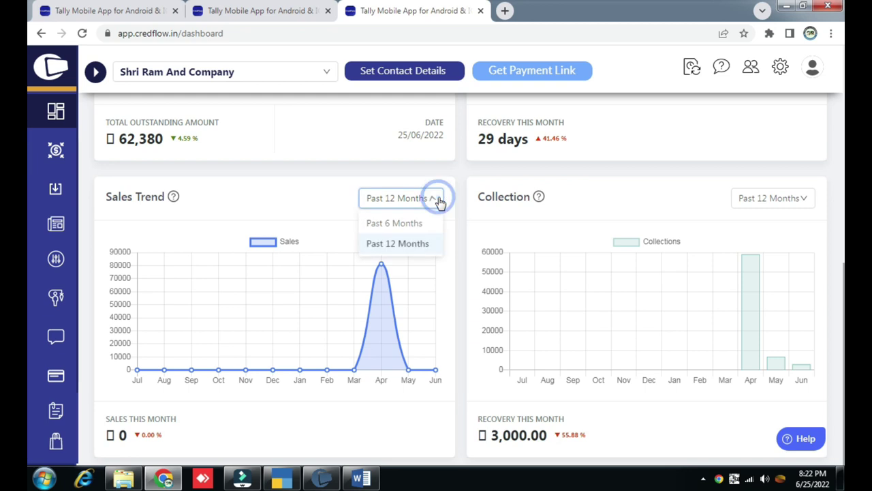
pyautogui.click(408, 225)
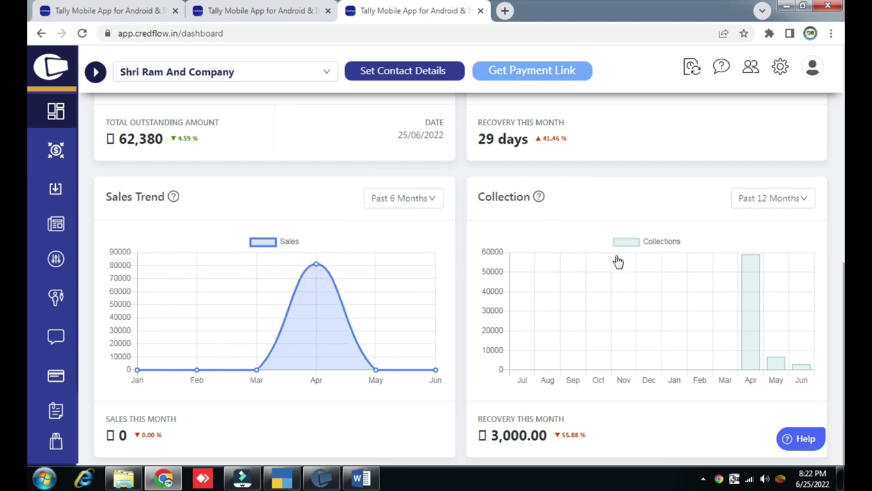
pyautogui.click(659, 207)
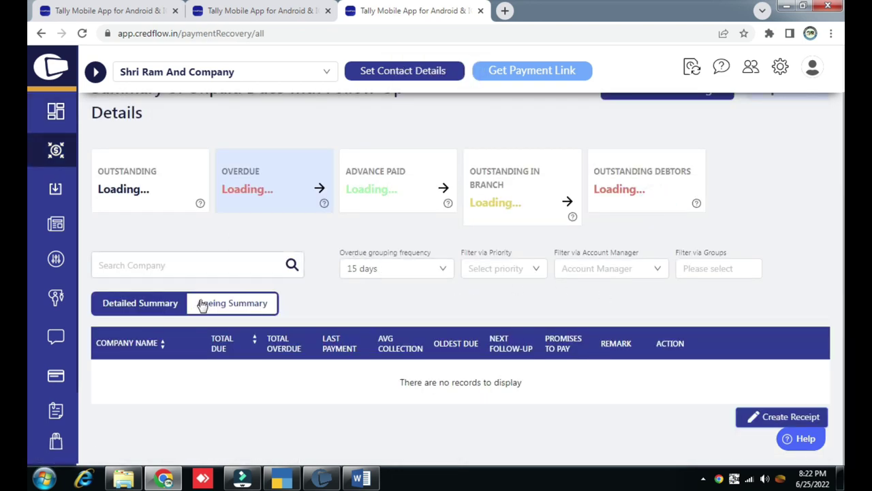
pyautogui.scroll(-2, 200, 304)
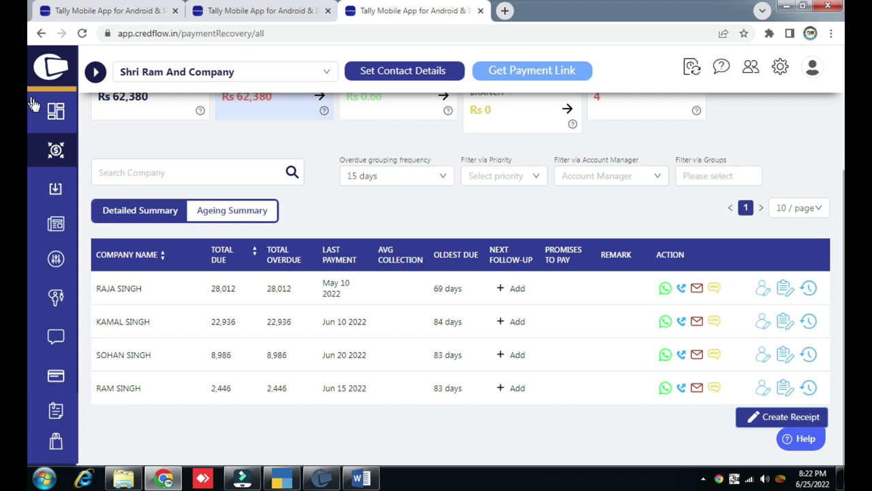
pyautogui.click(56, 111)
# Examine the monthly amounts in the dashboard's Collection chart, including April and May.
pyautogui.scroll(-2, 653, 266)
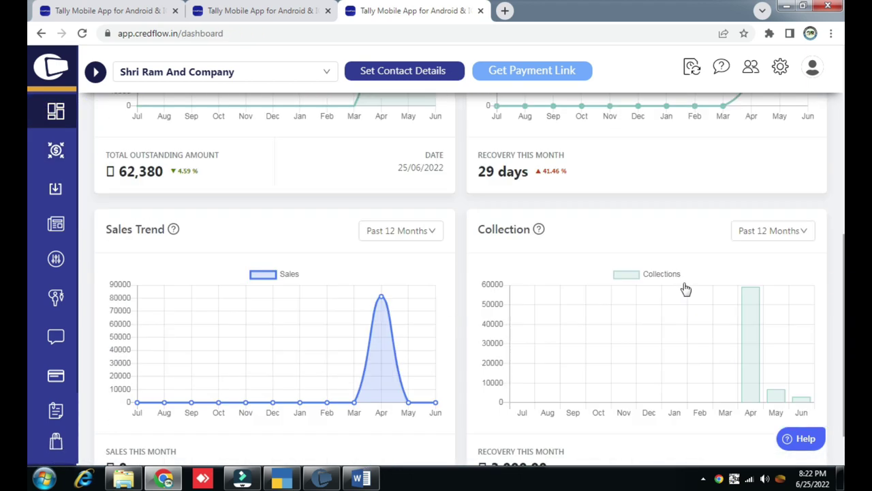
pyautogui.moveTo(760, 357)
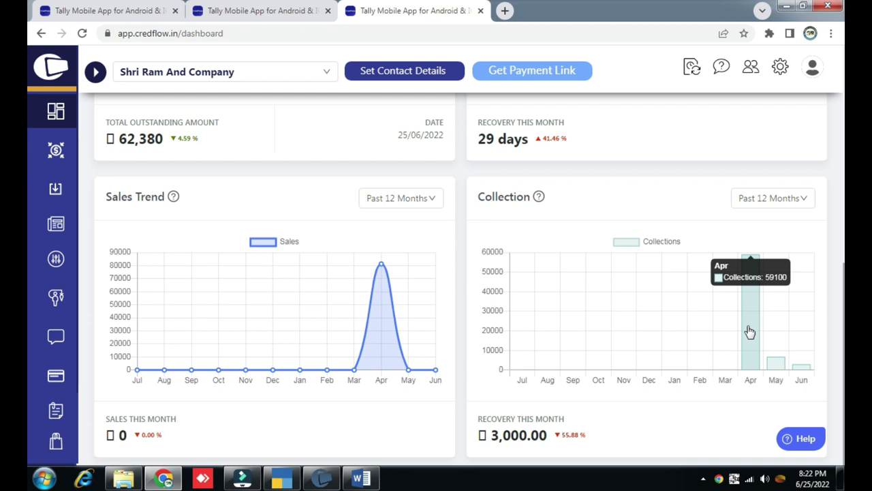
pyautogui.moveTo(785, 365)
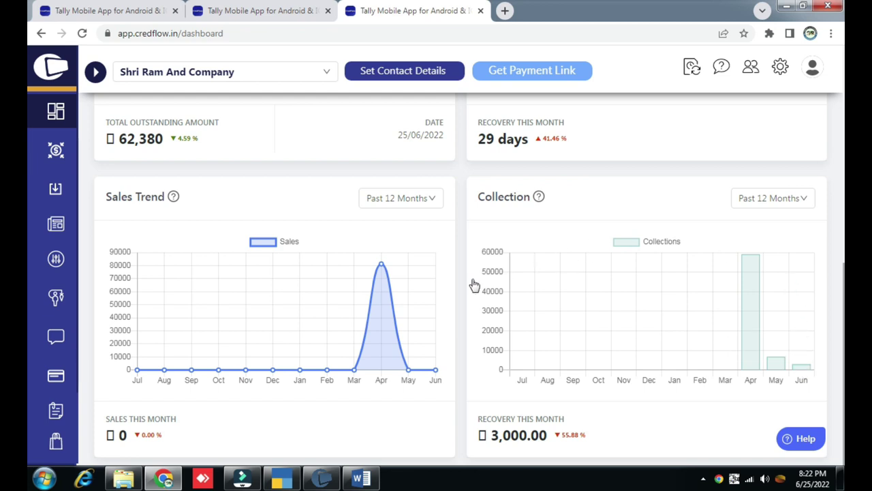
pyautogui.scroll(1, 461, 285)
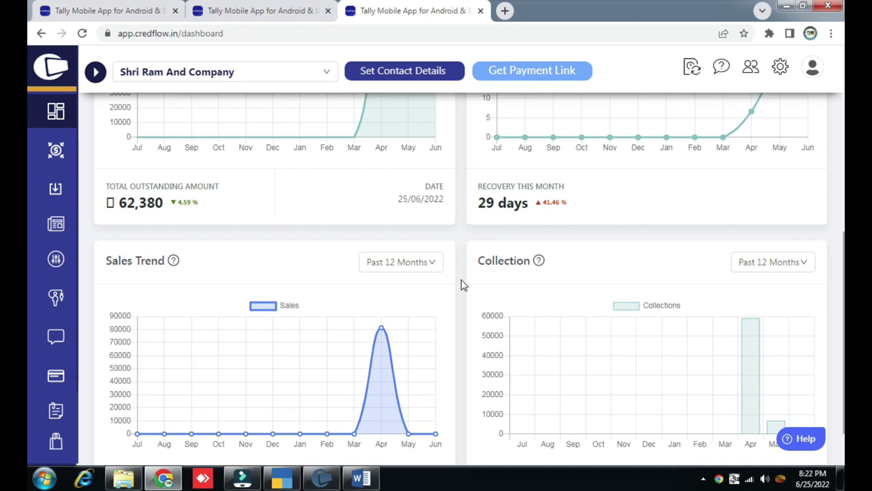
pyautogui.scroll(-1, 747, 308)
pyautogui.moveTo(761, 323)
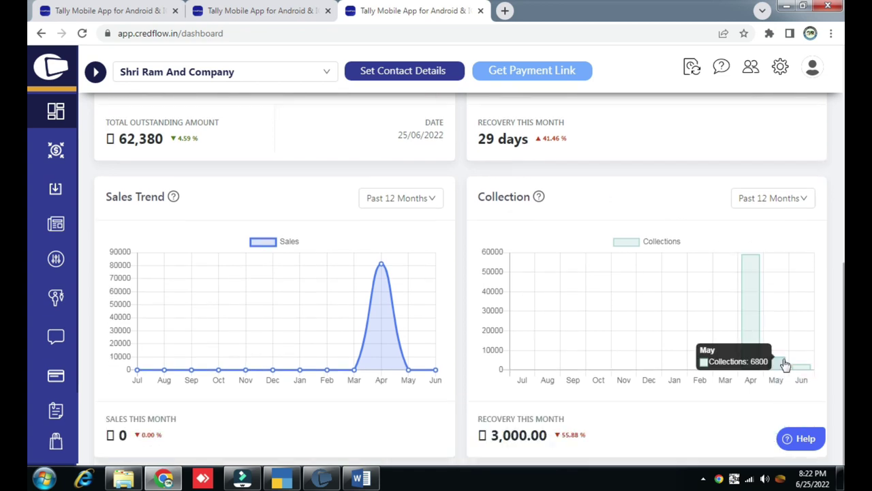
pyautogui.scroll(2, 455, 297)
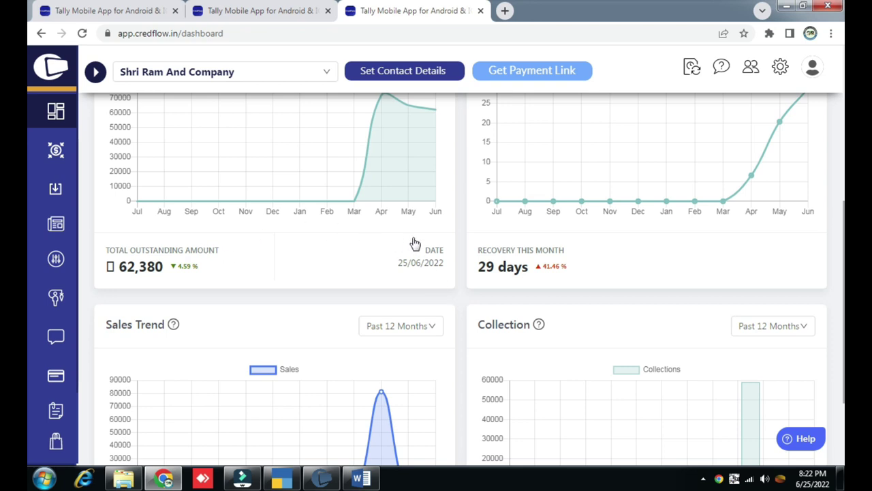
# Open the summary of unpaid dues and review the detailed list of debtors with their follow-up details.
pyautogui.click(56, 151)
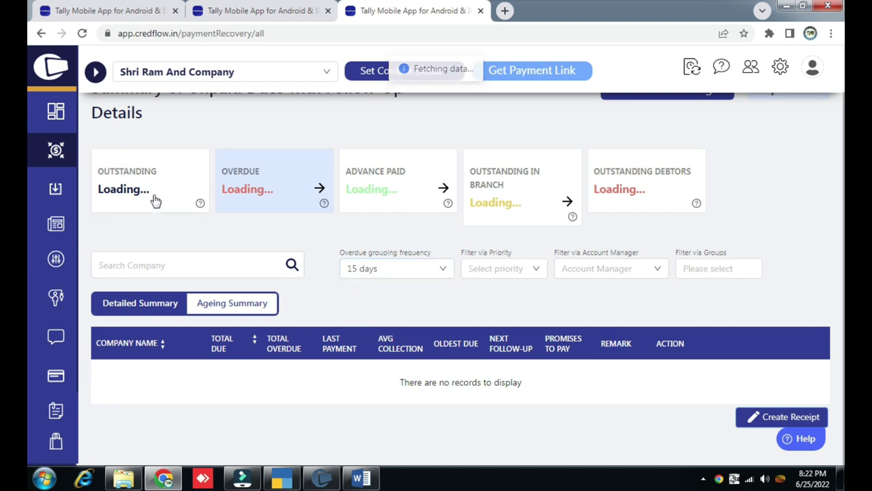
pyautogui.scroll(-1, 286, 245)
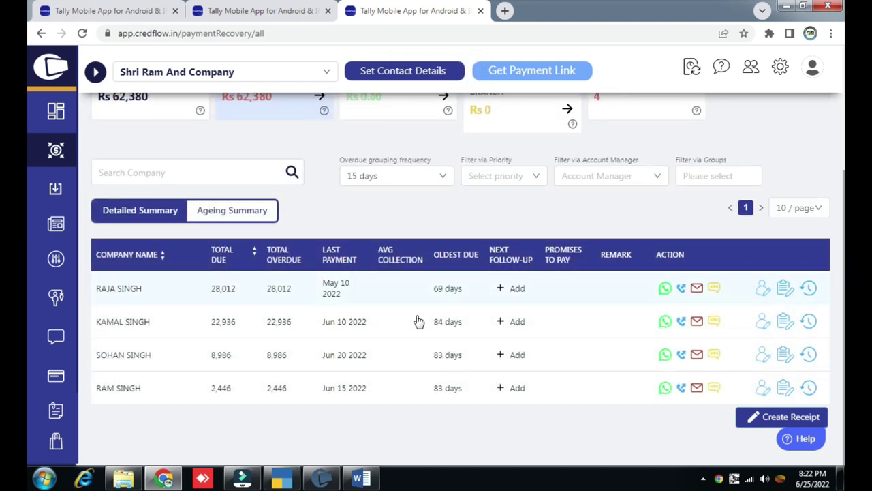
pyautogui.click(785, 289)
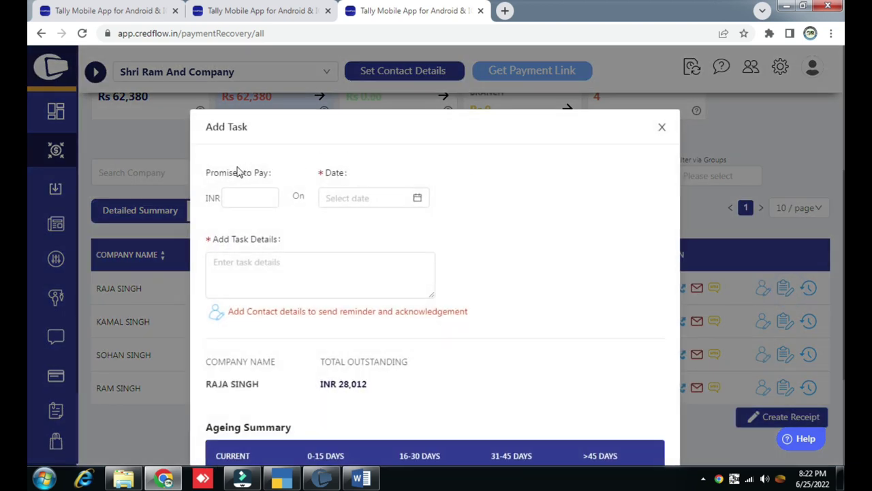
pyautogui.click(233, 199)
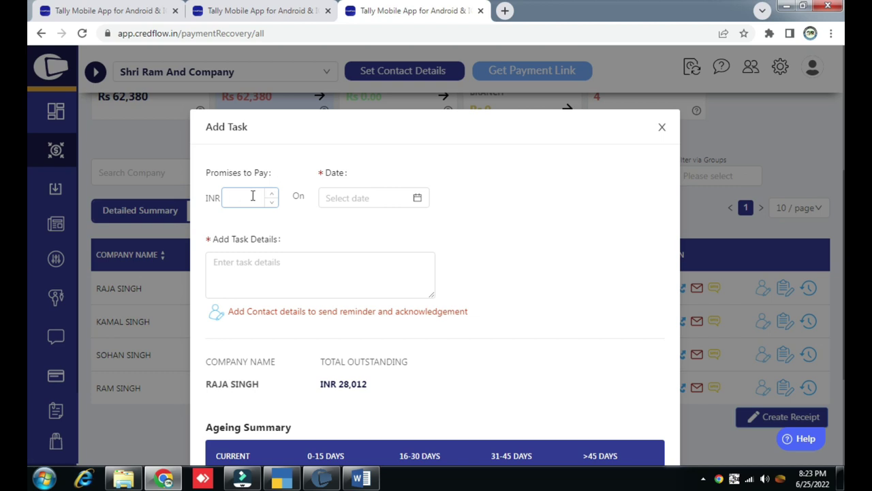
pyautogui.click(270, 262)
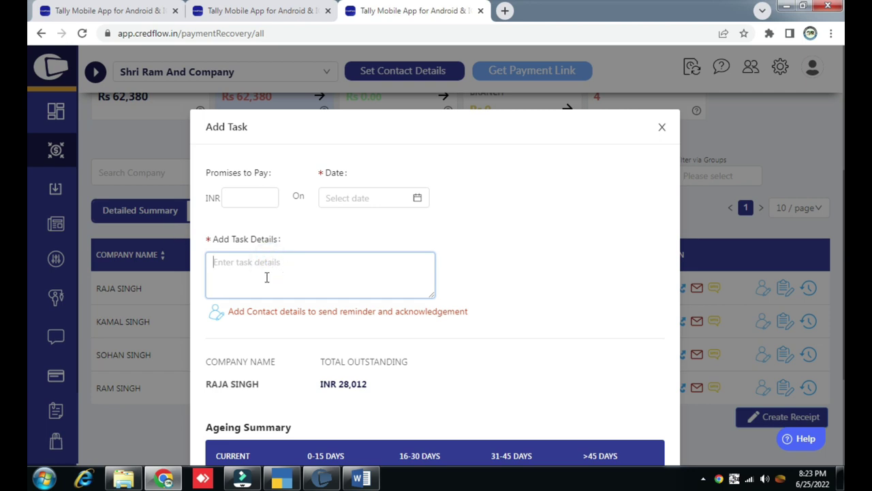
pyautogui.click(253, 193)
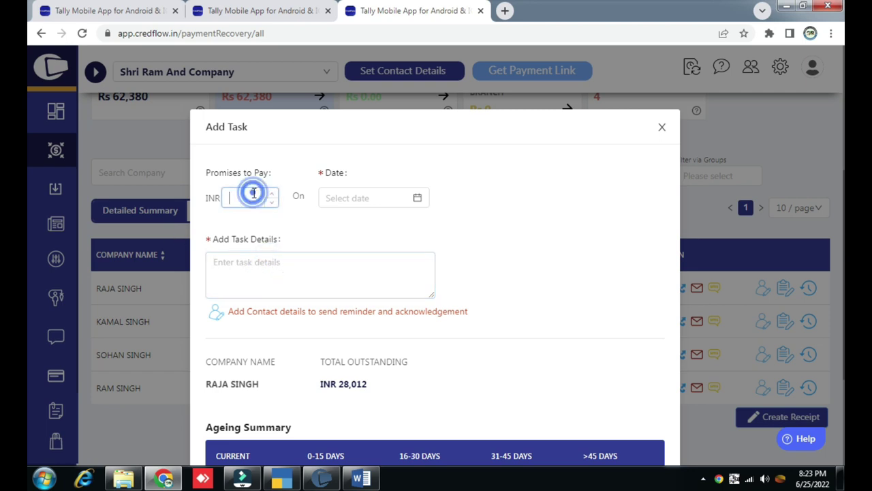
pyautogui.click(271, 200)
pyautogui.click(273, 195)
pyautogui.click(282, 267)
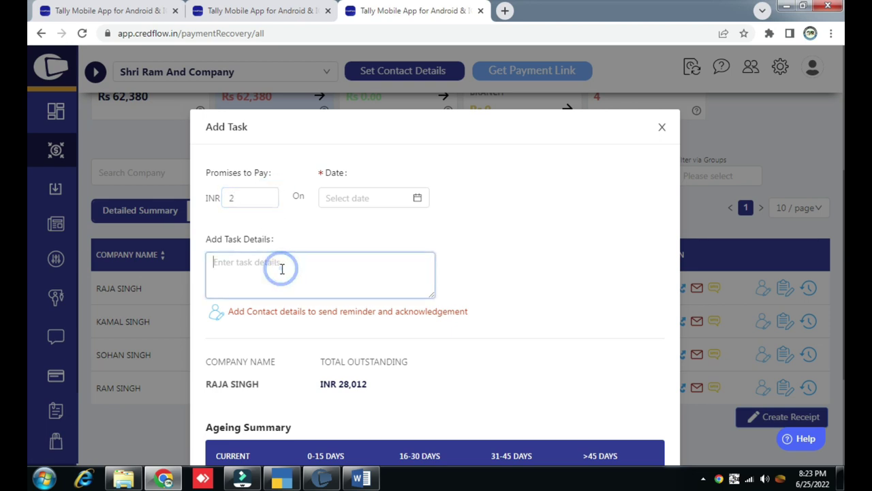
pyautogui.scroll(-2, 353, 314)
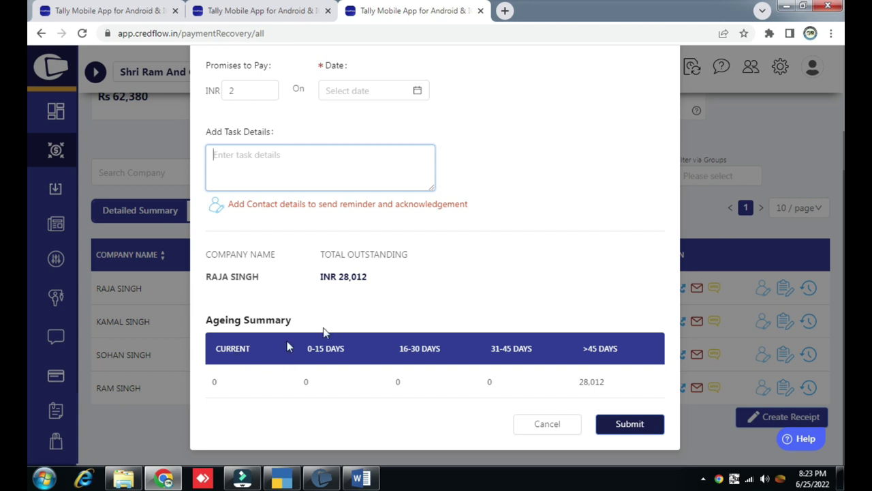
pyautogui.click(548, 429)
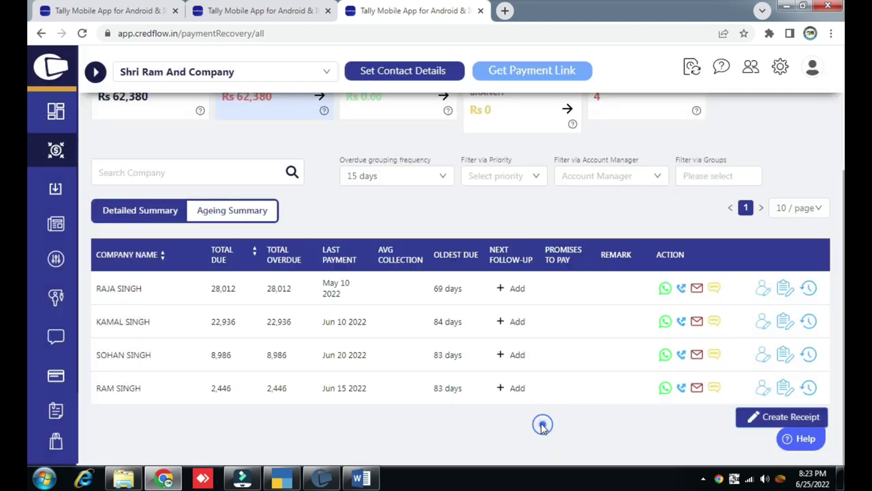
# Review the Ageing Summary of the dues, and read the payment terms help in the first debtor's WhatsApp contact form.
pyautogui.click(237, 217)
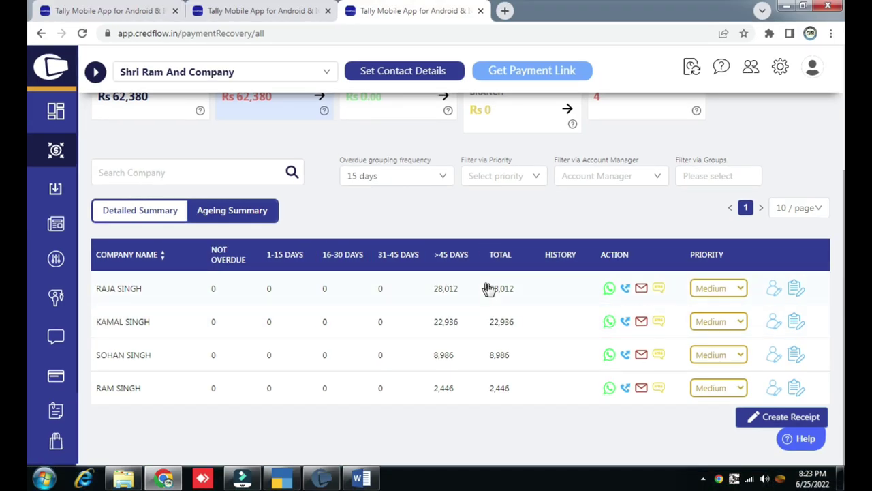
pyautogui.click(142, 214)
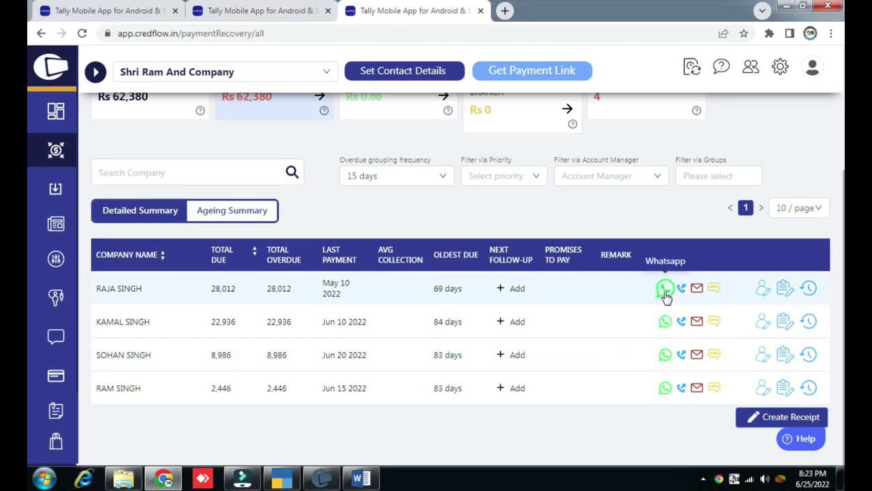
pyautogui.click(665, 290)
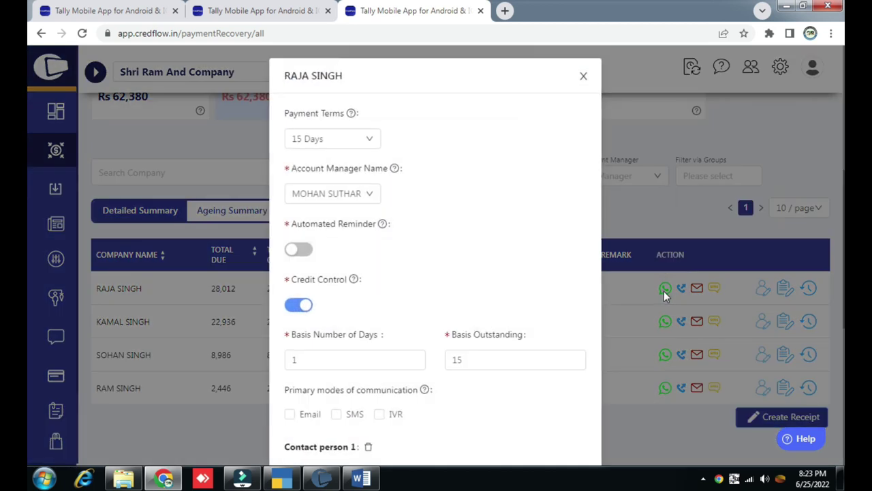
pyautogui.click(352, 113)
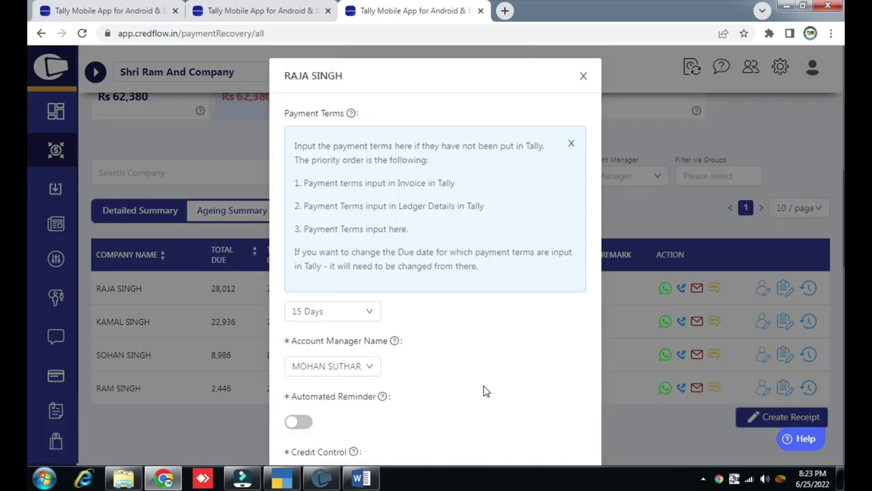
pyautogui.click(583, 76)
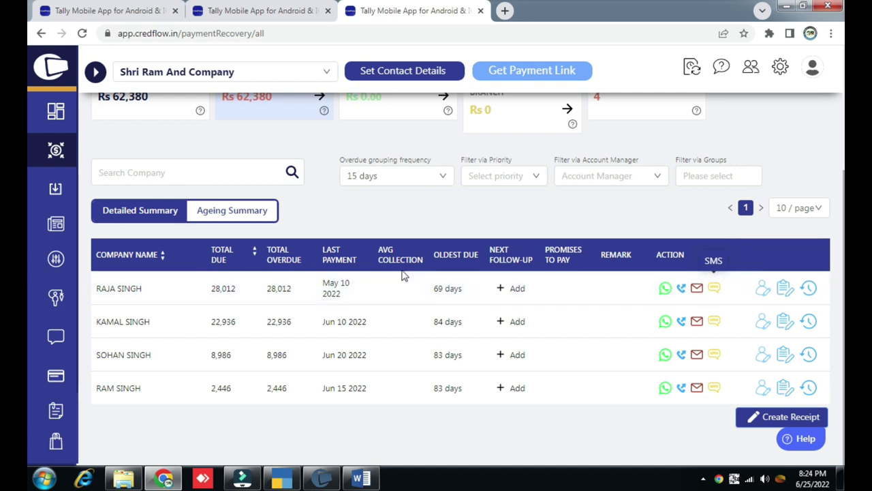
# Open the payment settings for received online payments and review the available payment receiving methods.
pyautogui.click(56, 191)
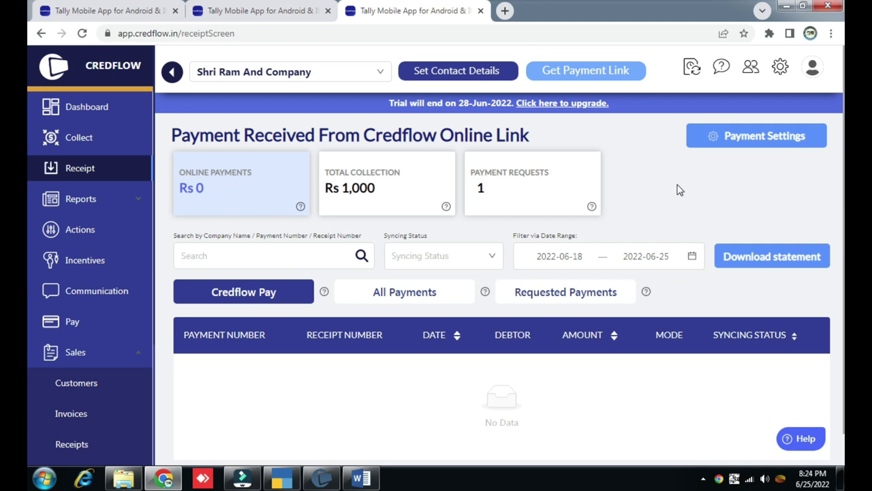
pyautogui.click(775, 140)
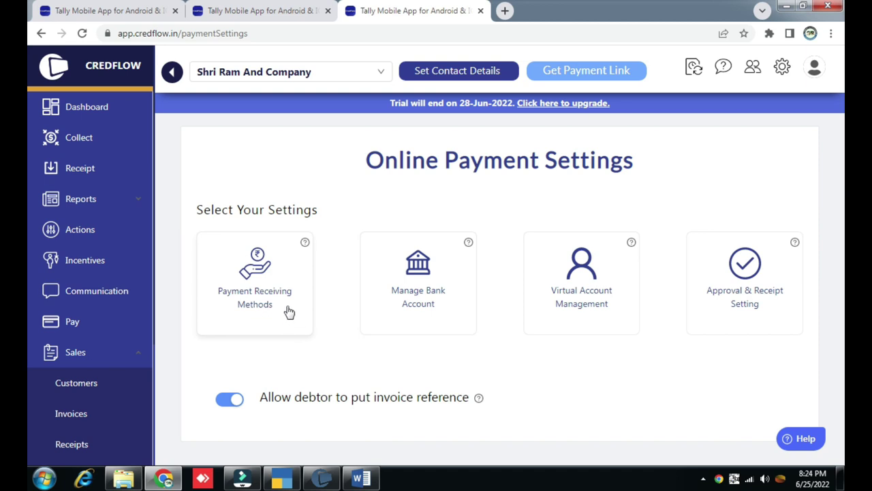
pyautogui.click(263, 273)
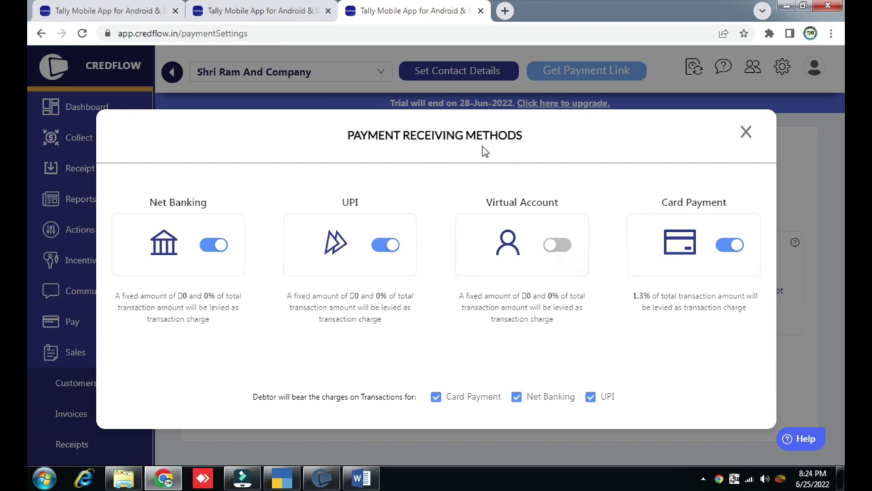
pyautogui.click(746, 133)
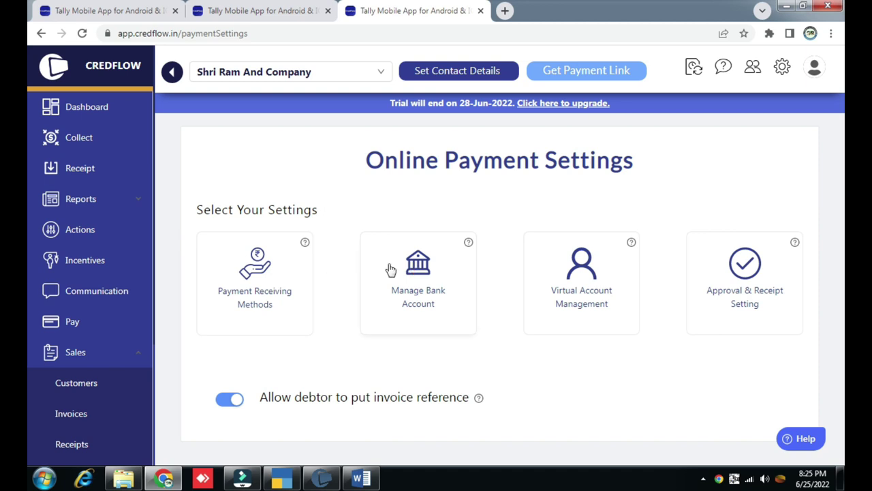
# Open the Debtor Summary report and examine each debtor's collection trend for this month.
pyautogui.click(121, 200)
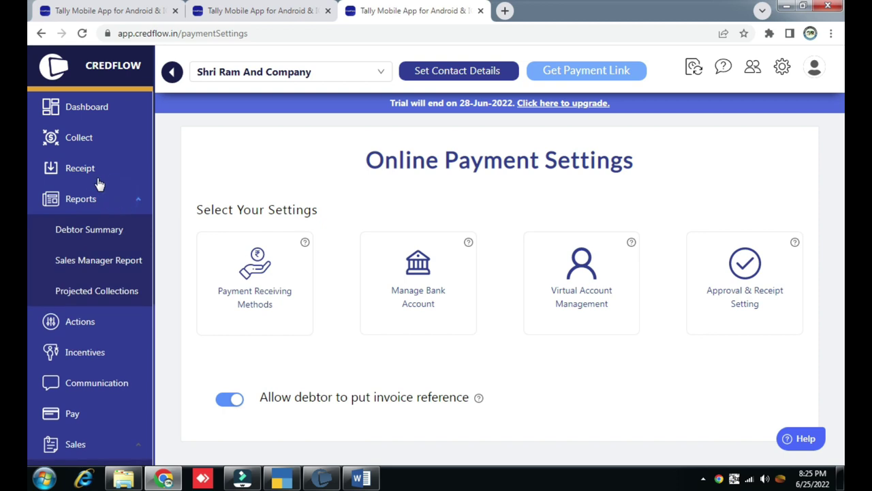
pyautogui.click(89, 230)
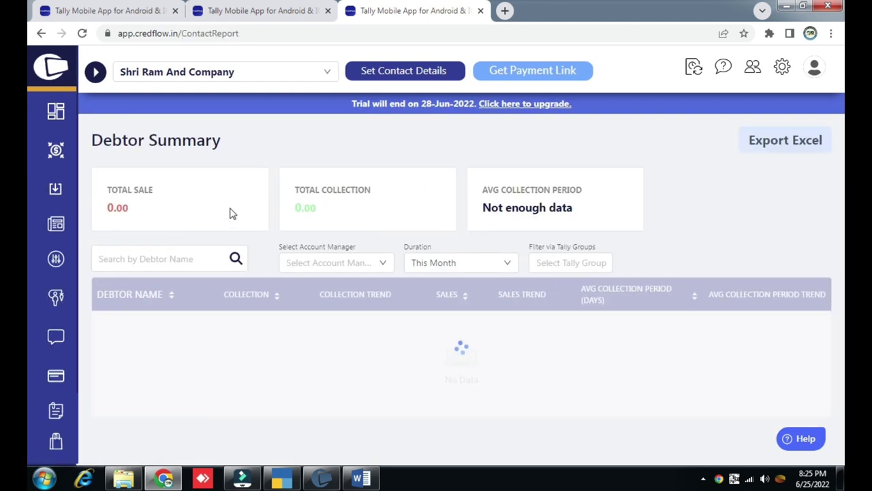
pyautogui.scroll(-1, 262, 293)
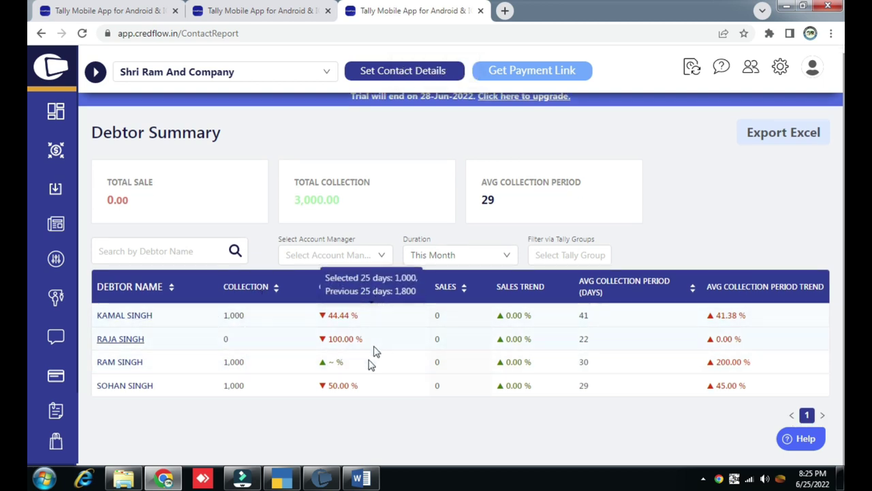
pyautogui.moveTo(376, 320)
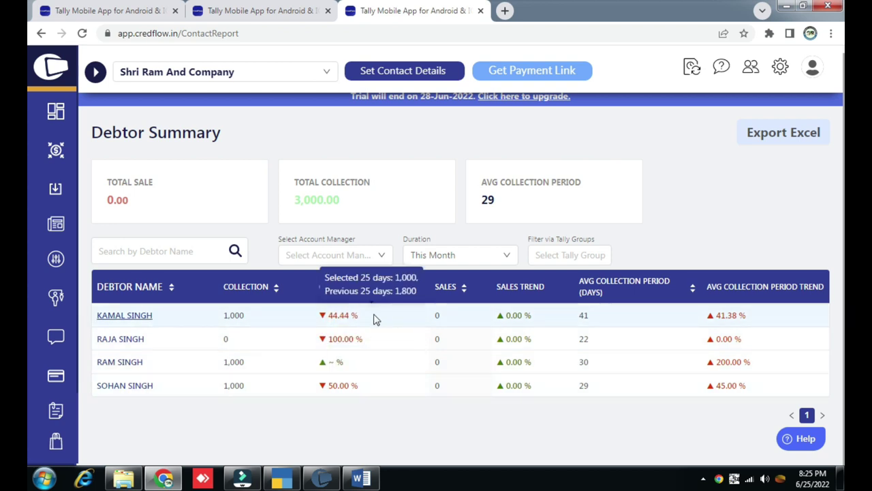
pyautogui.moveTo(361, 337)
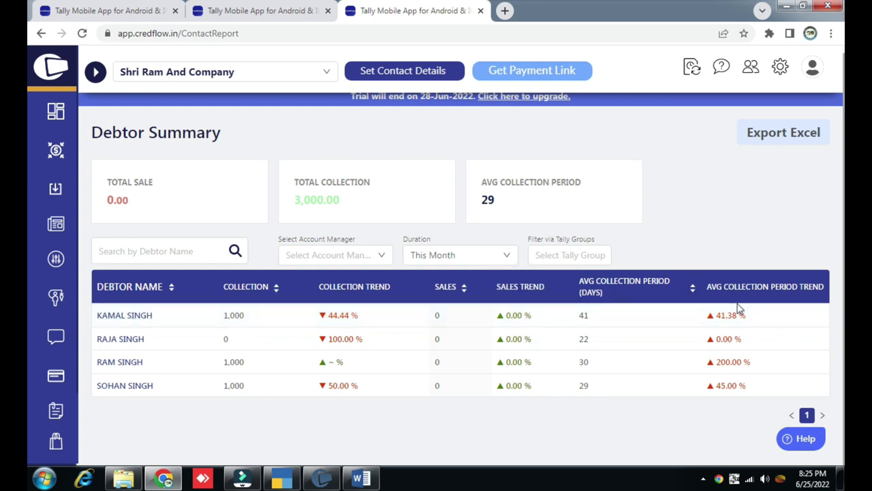
# Review the Sales Manager Report and the upcoming and earlier projections in the Projected Collections report.
pyautogui.moveTo(59, 225)
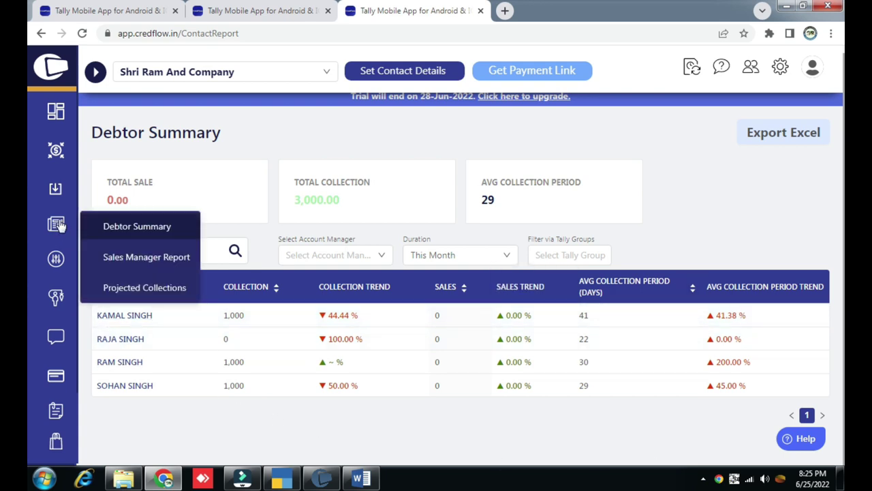
pyautogui.click(130, 256)
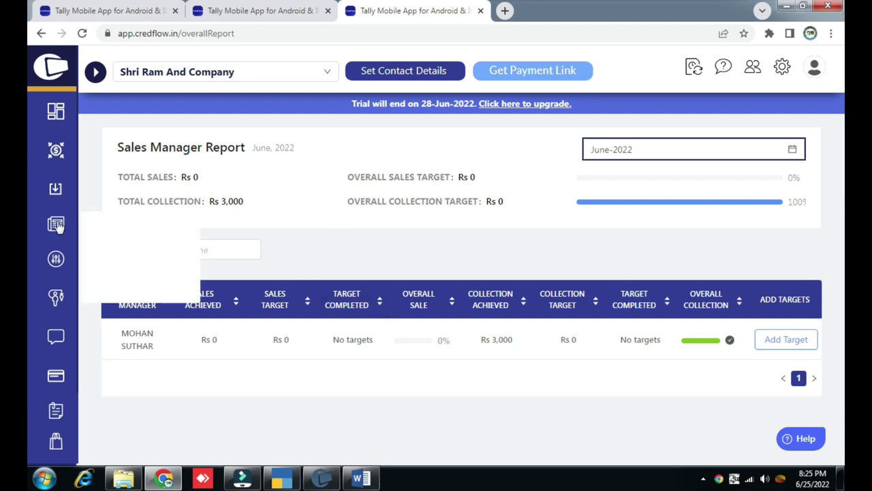
pyautogui.moveTo(59, 236)
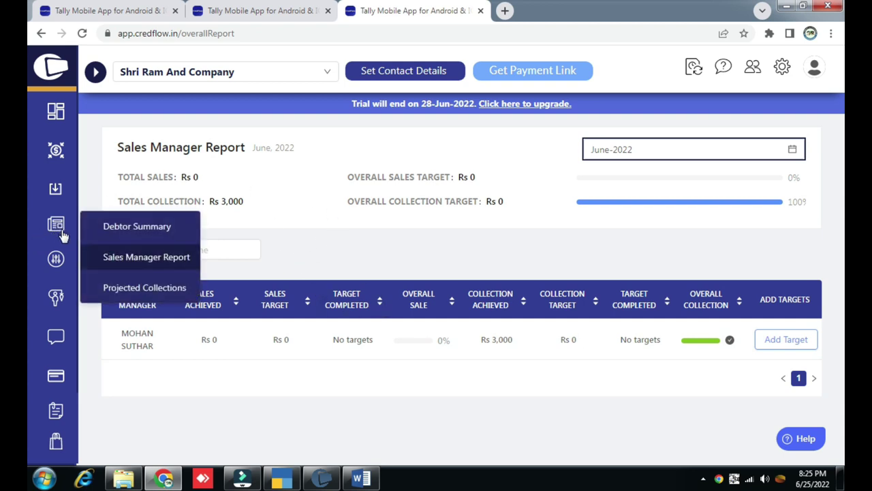
pyautogui.click(125, 286)
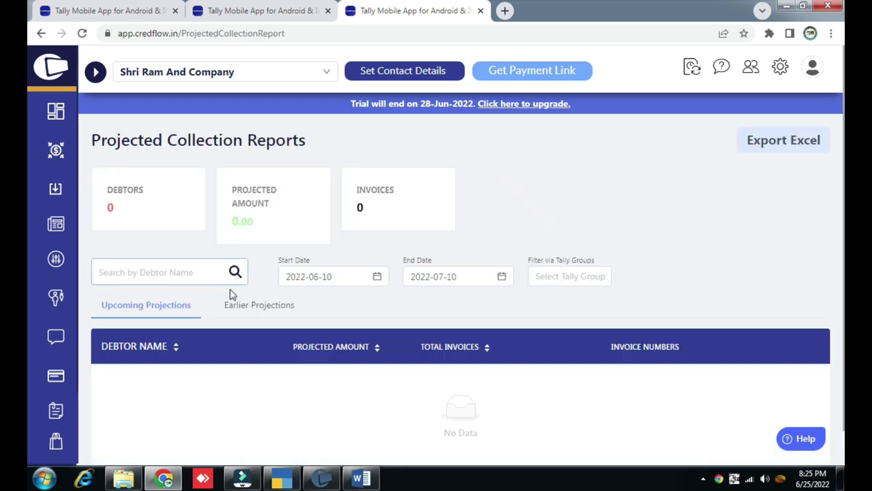
pyautogui.scroll(-1, 231, 340)
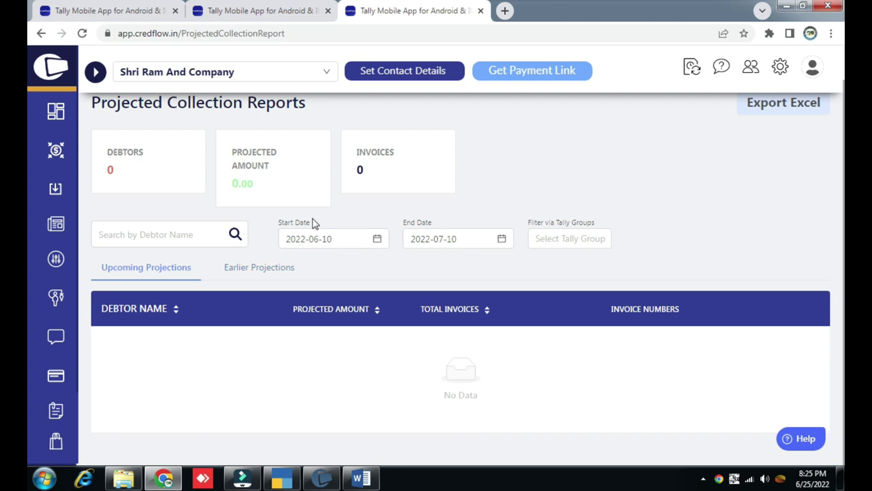
pyautogui.click(245, 271)
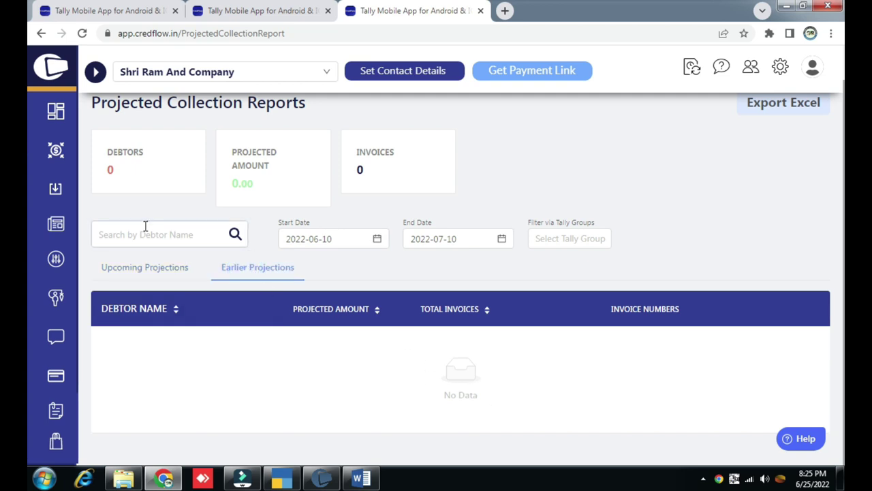
# Open the Tasks page and review the open tasks list.
pyautogui.moveTo(63, 232)
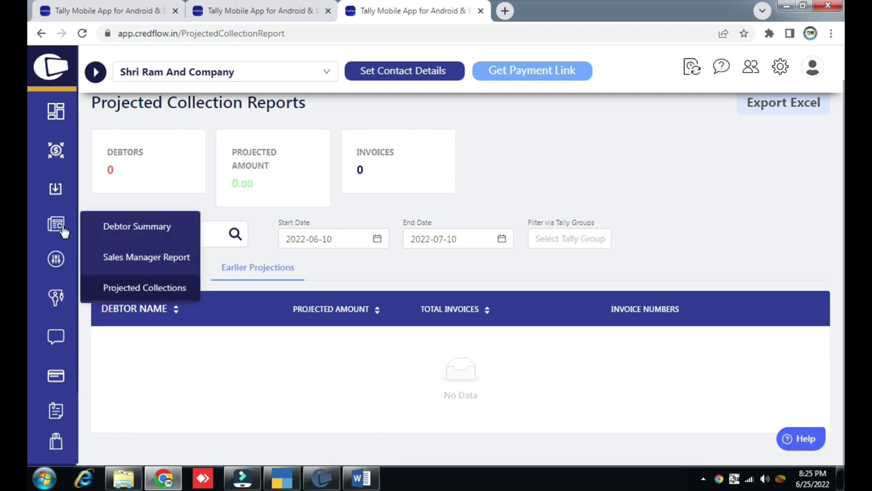
pyautogui.click(56, 263)
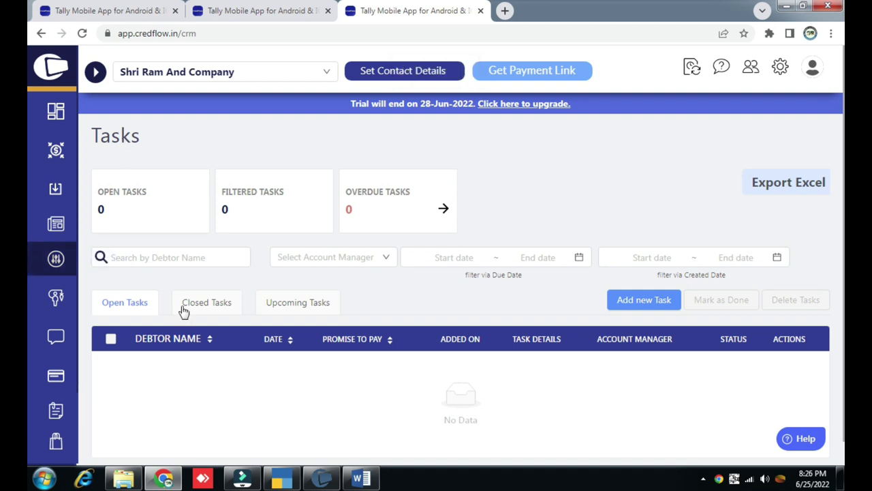
pyautogui.scroll(-1, 183, 327)
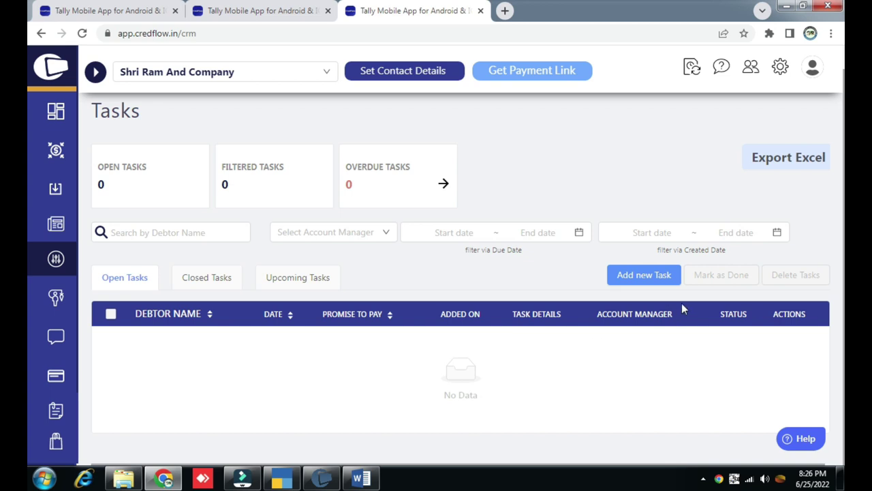
# Start a new task for the first listed contact with a promise to pay of INR 1, and discard it without submitting.
pyautogui.click(639, 276)
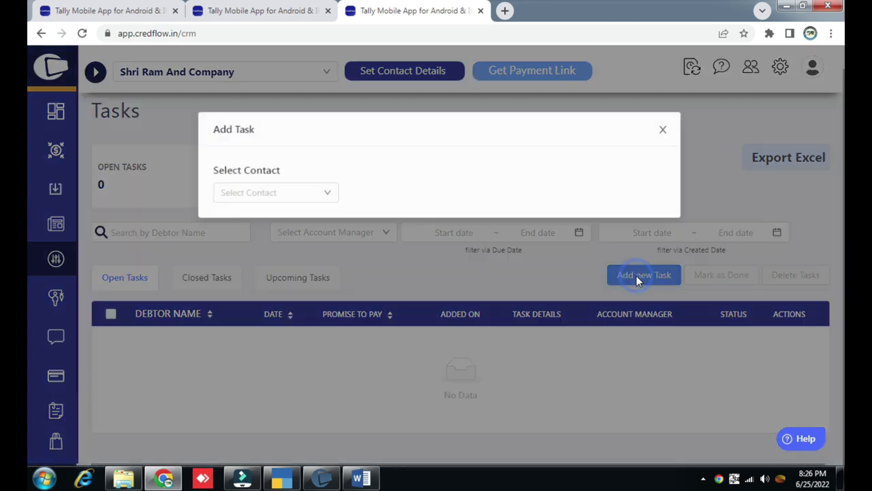
pyautogui.click(327, 191)
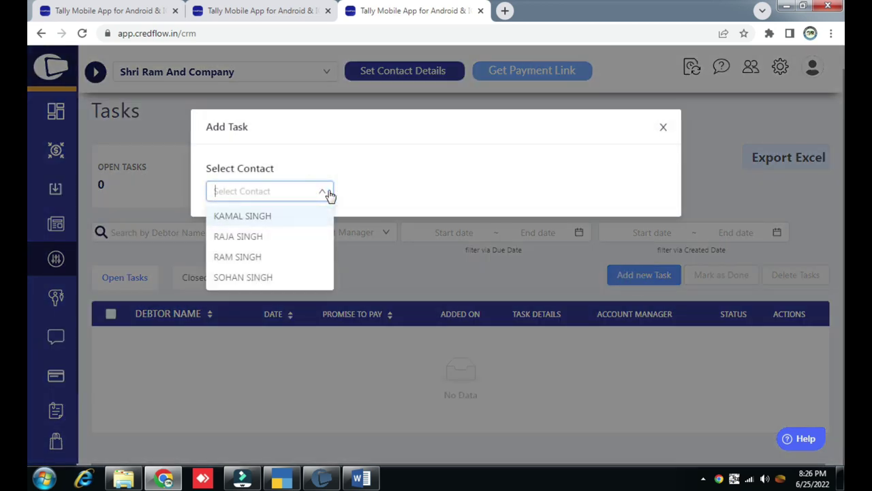
pyautogui.click(265, 218)
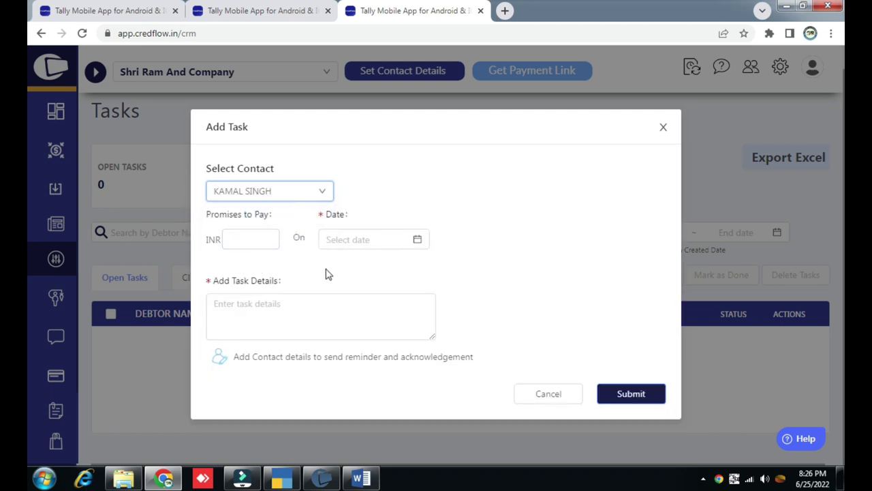
pyautogui.click(269, 238)
pyautogui.write('1')
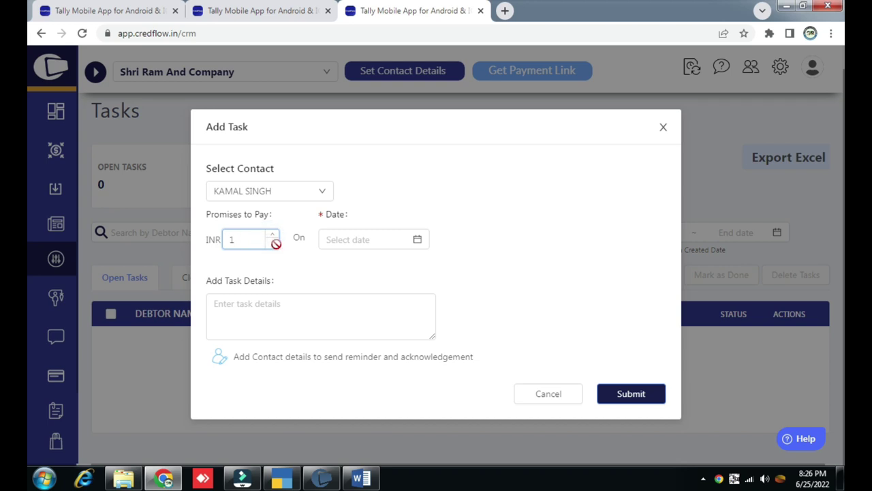
pyautogui.click(274, 242)
pyautogui.click(266, 306)
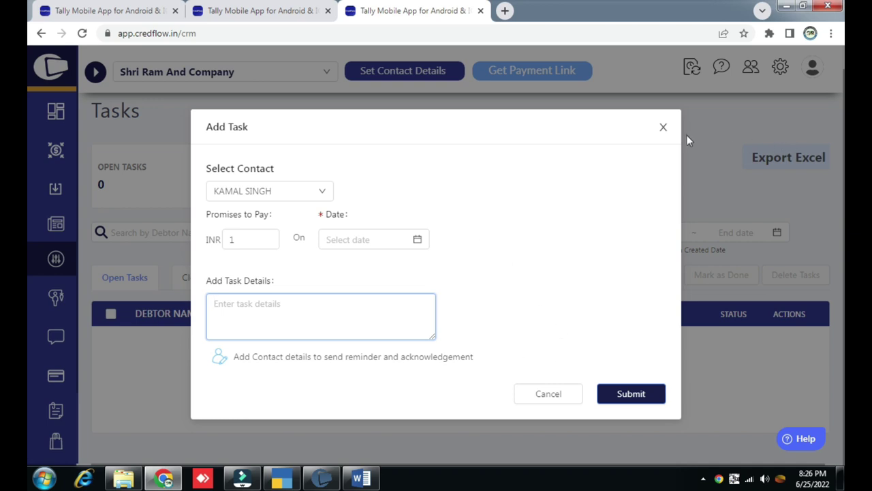
pyautogui.click(663, 128)
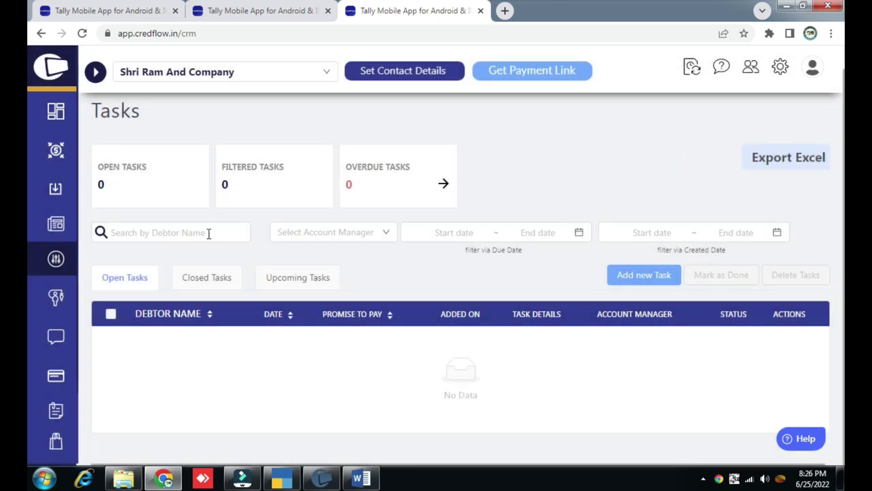
# Review the closed and upcoming tasks, and open the Incentive Scheme Management page.
pyautogui.click(209, 282)
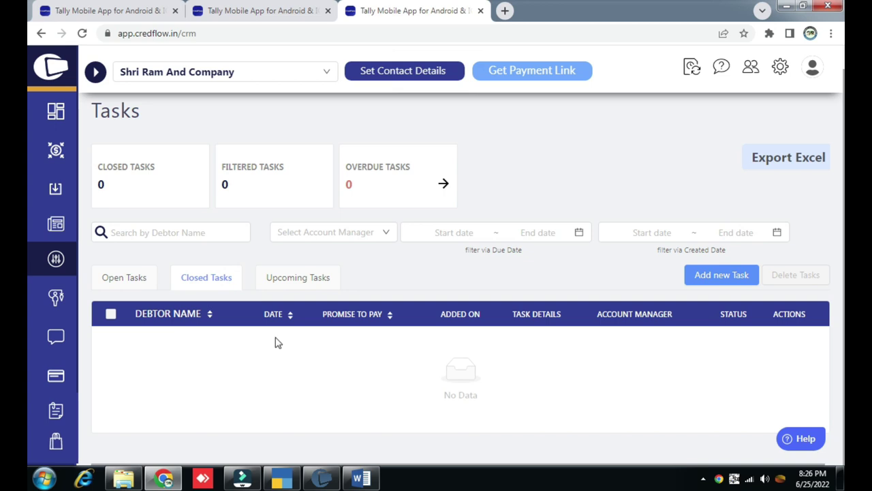
pyautogui.click(306, 285)
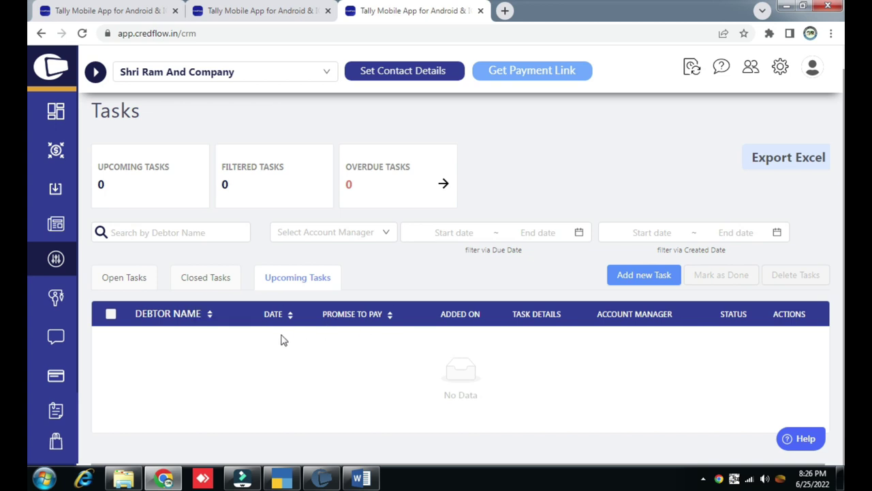
pyautogui.click(57, 296)
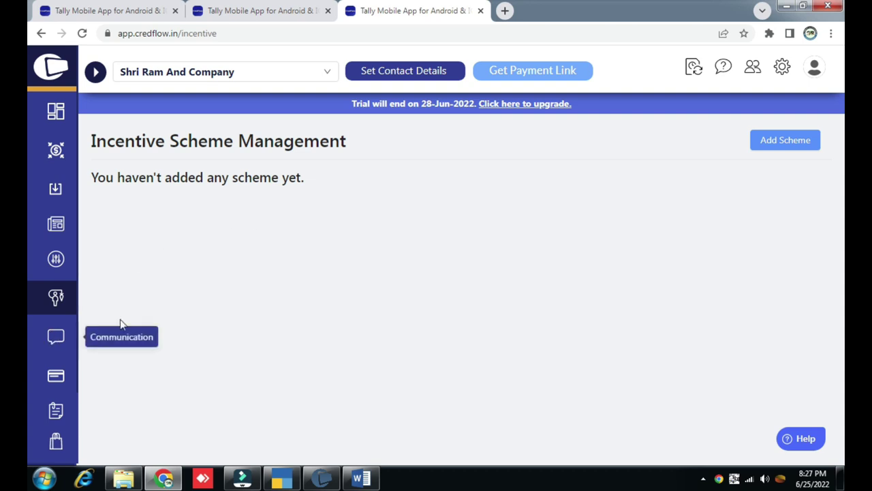
# Open the vendor payables under Pay, switch to TallyPrime and open the Sundry Creditors summary from the Balance Sheet for comparison.
pyautogui.click(57, 377)
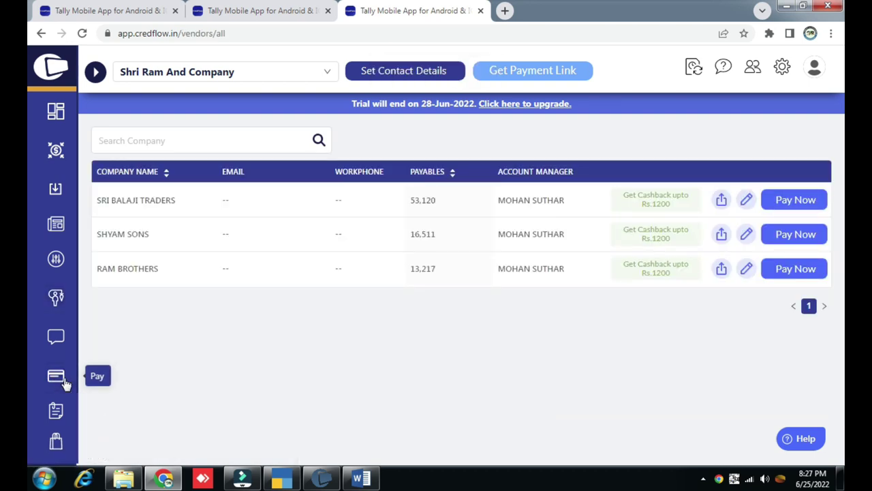
pyautogui.click(65, 383)
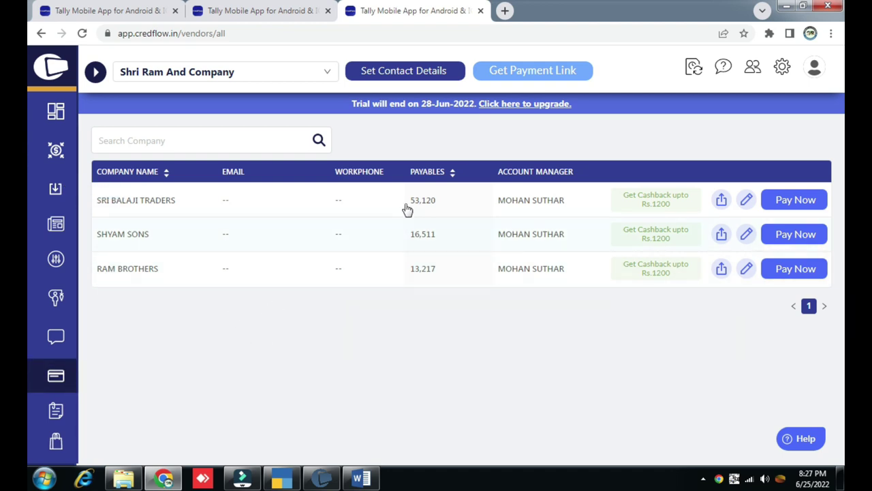
pyautogui.click(272, 475)
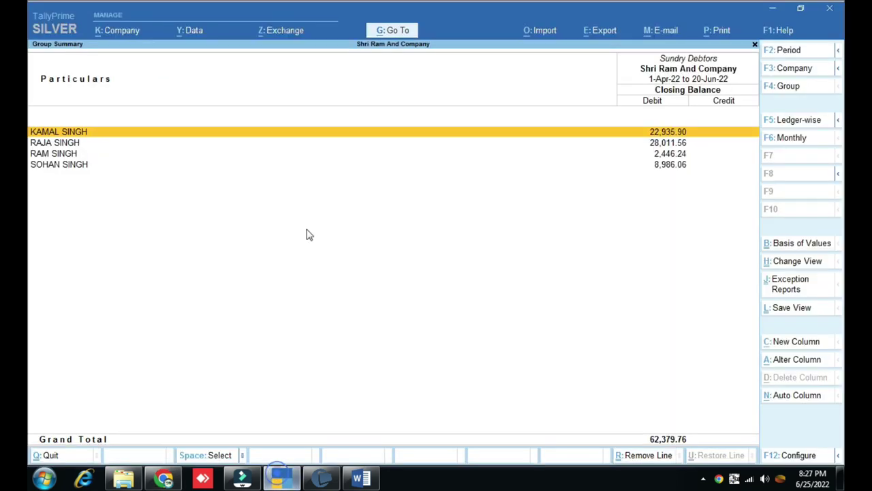
pyautogui.press('Escape')
pyautogui.click(295, 167)
pyautogui.press('ctrl')
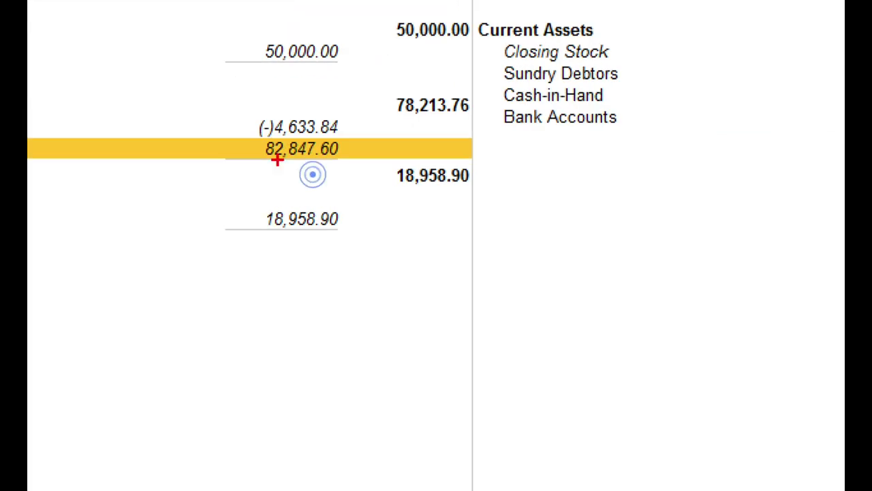
pyautogui.moveTo(279, 154); pyautogui.dragTo(334, 168)
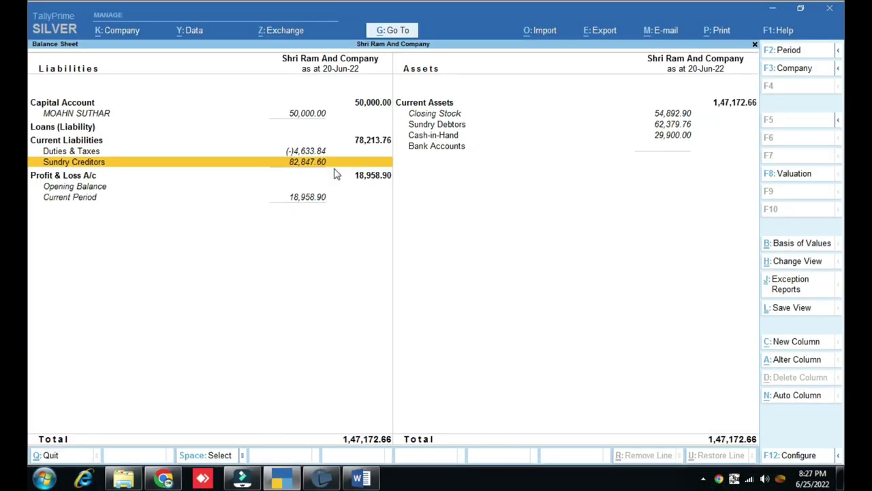
pyautogui.press('Return')
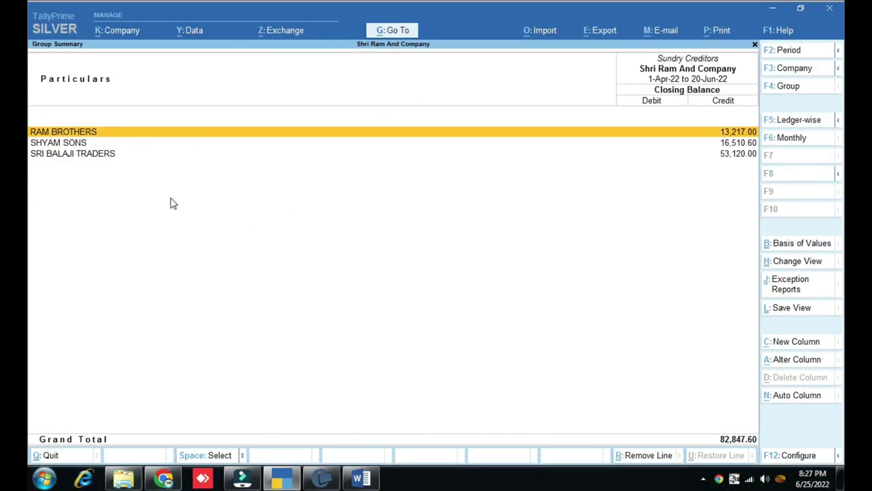
# Switch back to CredFlow, preview the payment form for SRI BALAJI TRADERS and close it without paying.
pyautogui.click(164, 479)
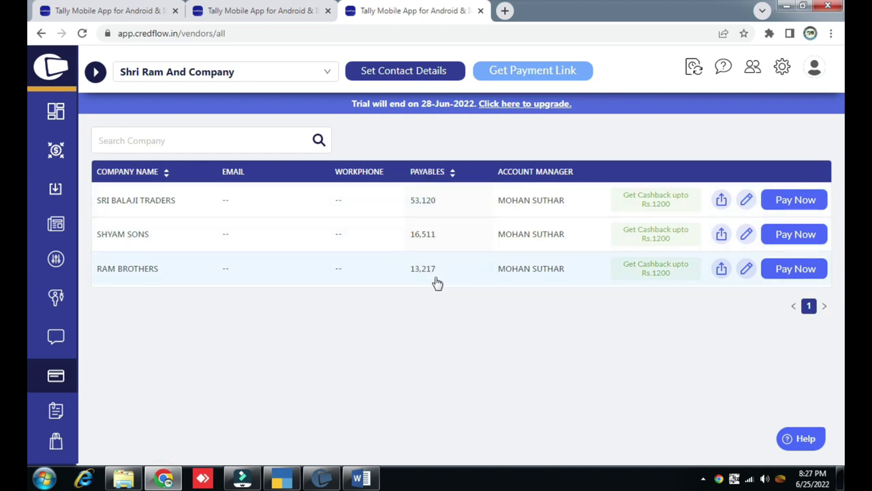
pyautogui.click(795, 200)
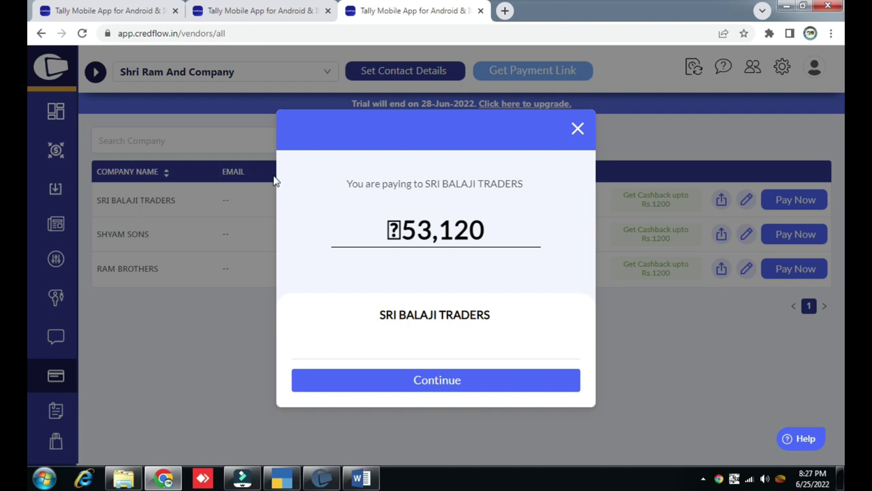
pyautogui.click(578, 130)
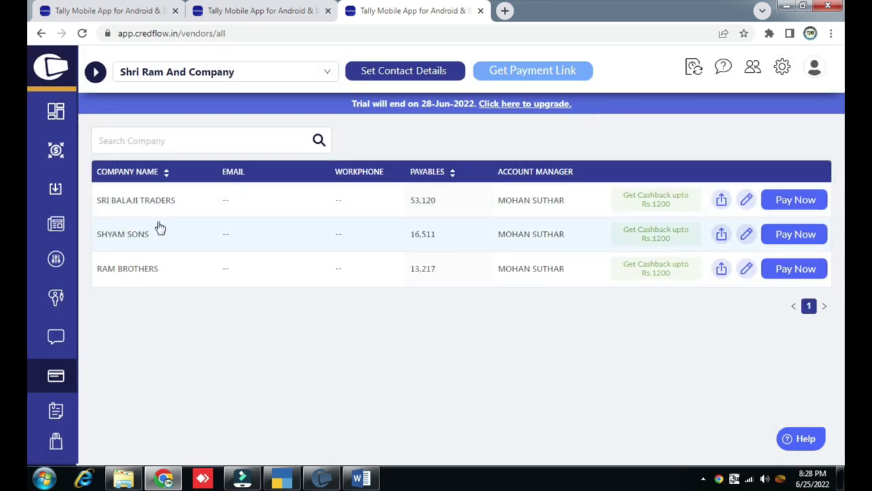
# Open the first customer's record from the Customers list and review the sales invoices, payments received and pending bills.
pyautogui.moveTo(59, 408)
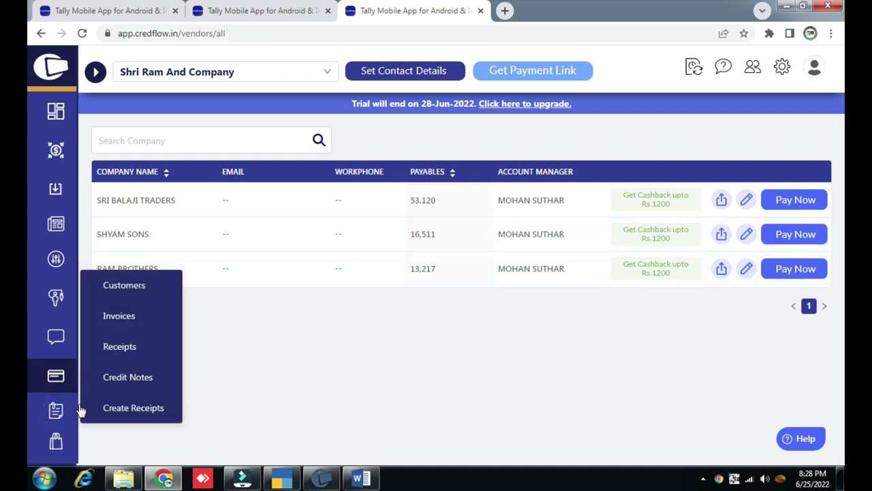
pyautogui.click(126, 287)
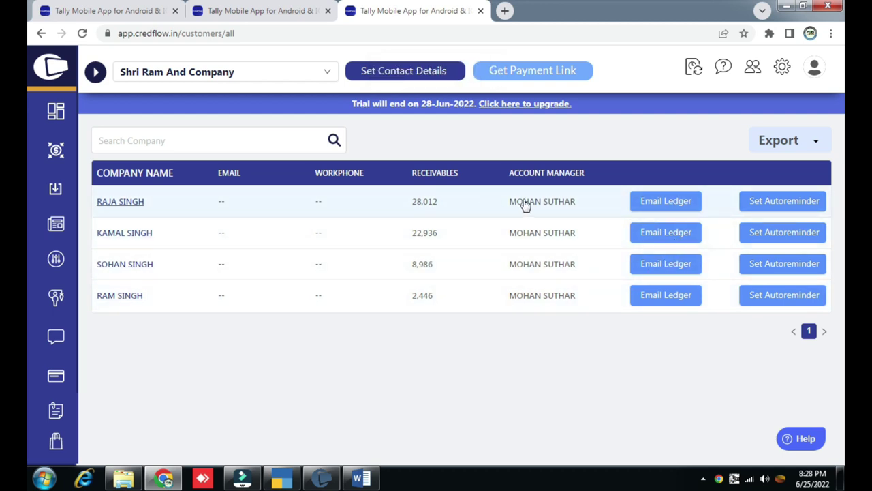
pyautogui.click(113, 202)
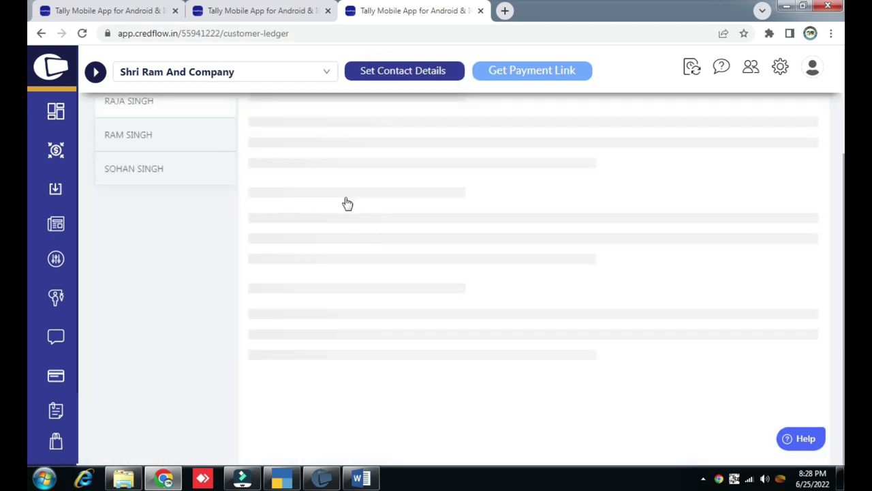
pyautogui.scroll(2, 668, 201)
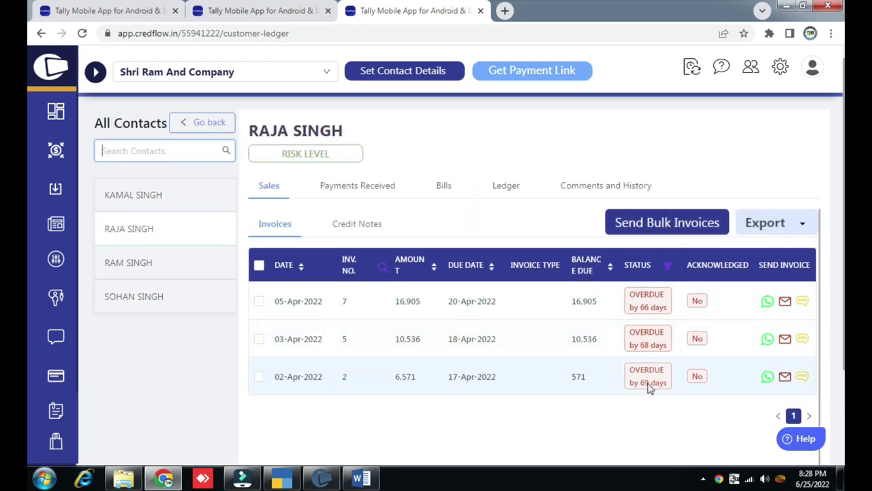
pyautogui.scroll(-1, 651, 354)
pyautogui.scroll(1, 659, 298)
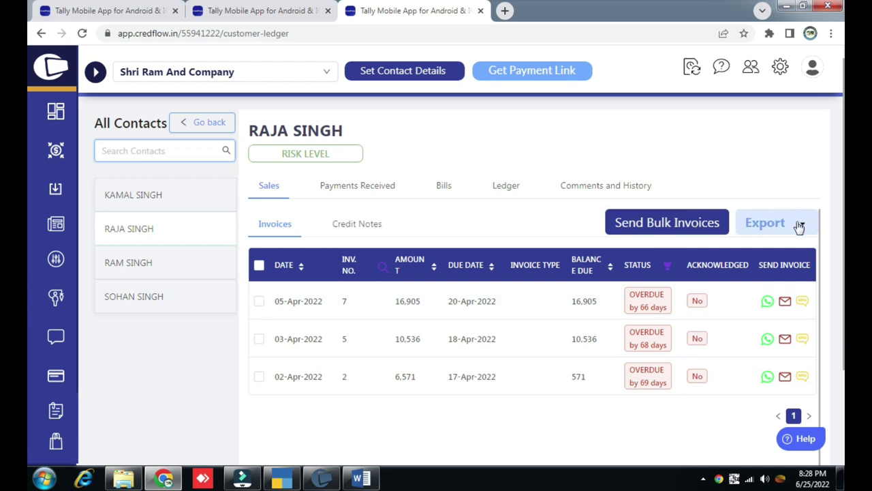
pyautogui.click(354, 188)
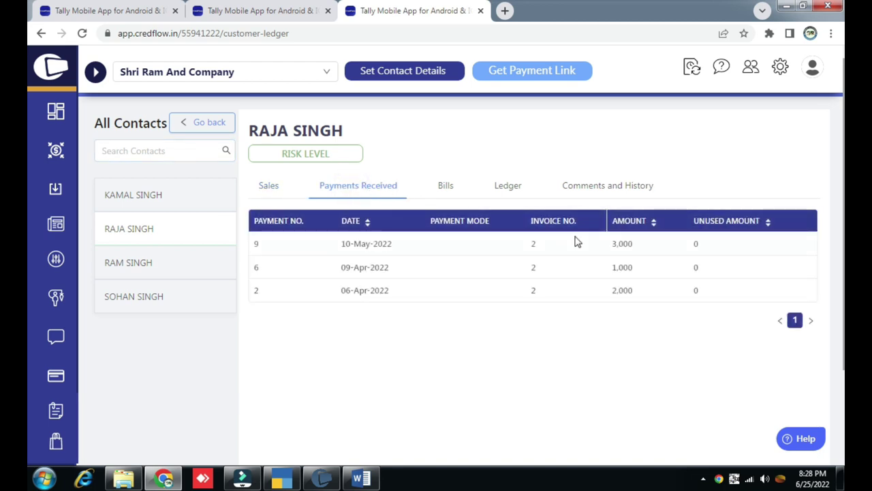
pyautogui.click(445, 192)
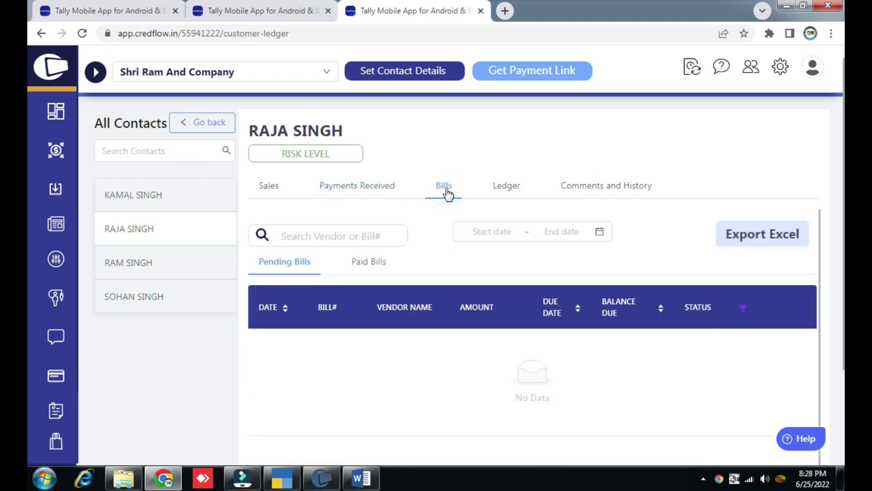
# Open the customer's ledger and examine the sharing options, account summary and invoice and receipt entries in the statement of accounts.
pyautogui.click(502, 188)
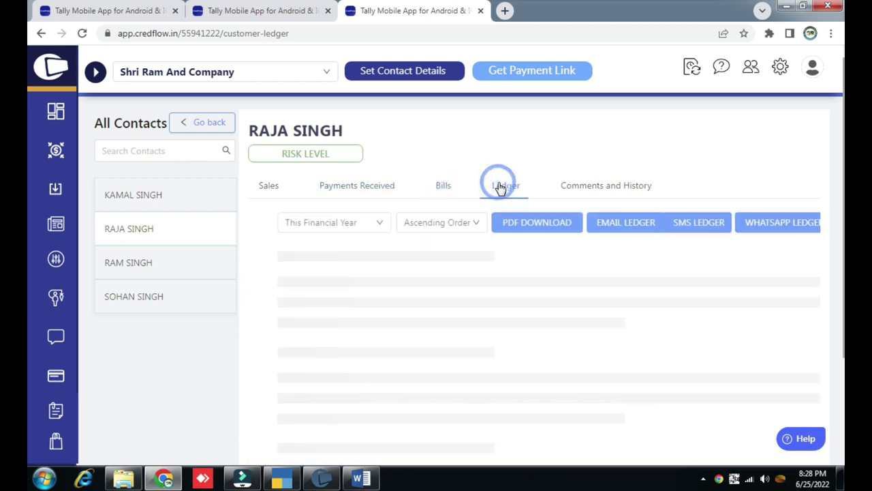
pyautogui.scroll(-3, 565, 261)
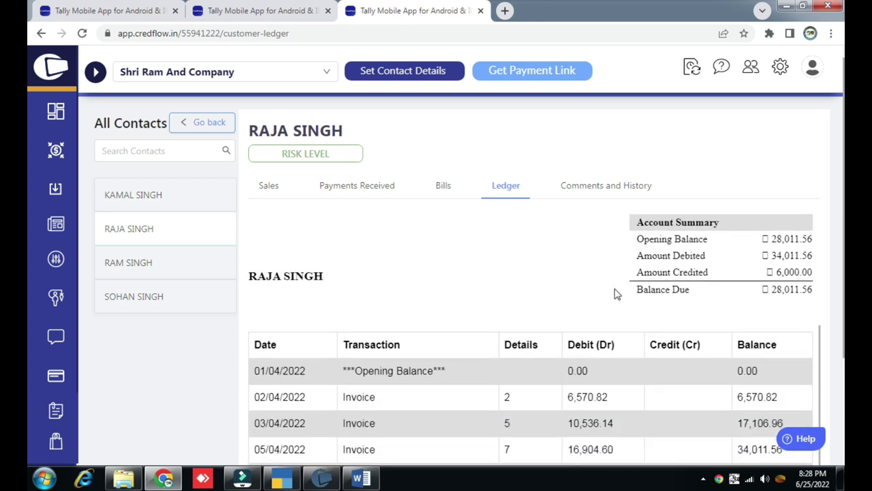
pyautogui.scroll(-2, 613, 320)
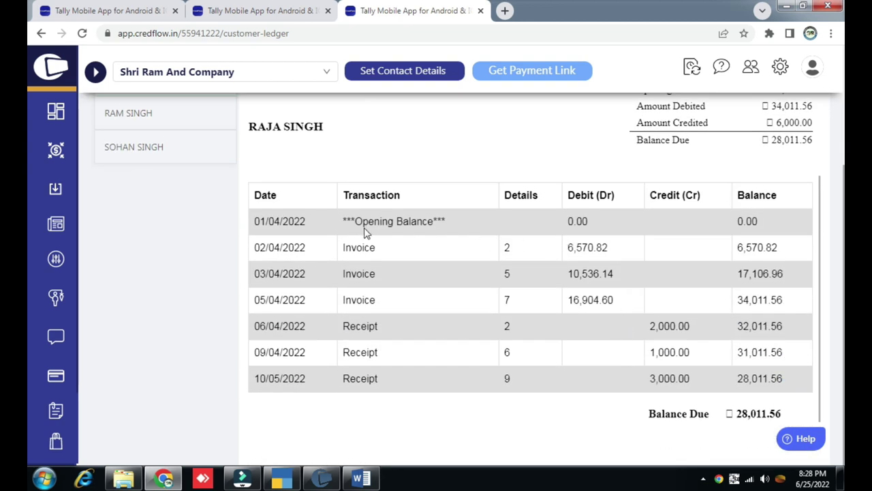
pyautogui.scroll(5, 707, 265)
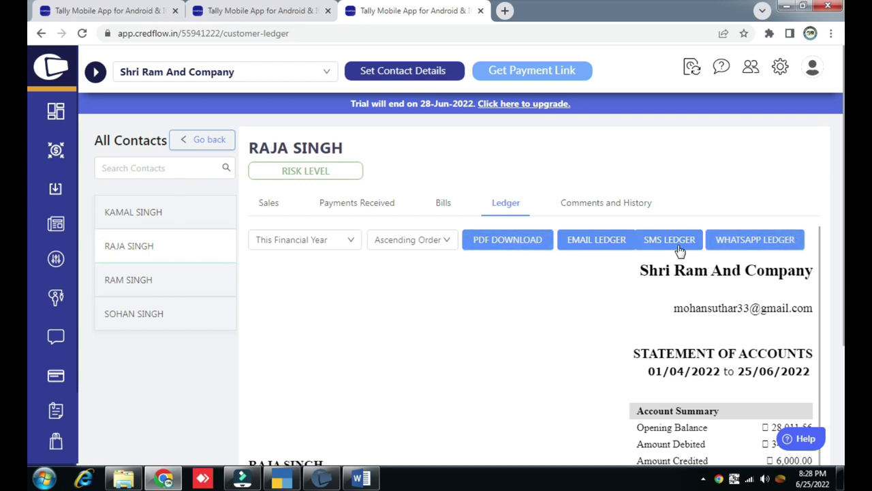
pyautogui.scroll(-1, 648, 264)
pyautogui.scroll(-3, 648, 264)
pyautogui.scroll(4, 654, 273)
pyautogui.scroll(-2, 695, 333)
pyautogui.scroll(1, 662, 297)
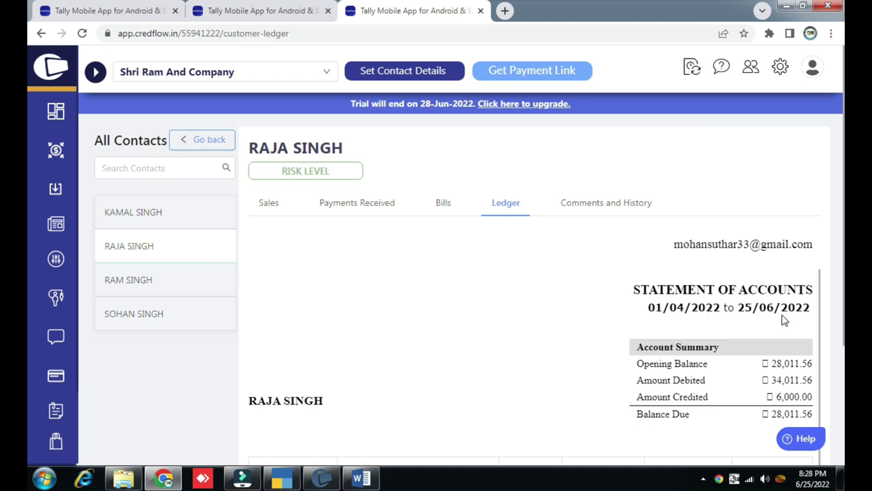
pyautogui.scroll(-2, 642, 308)
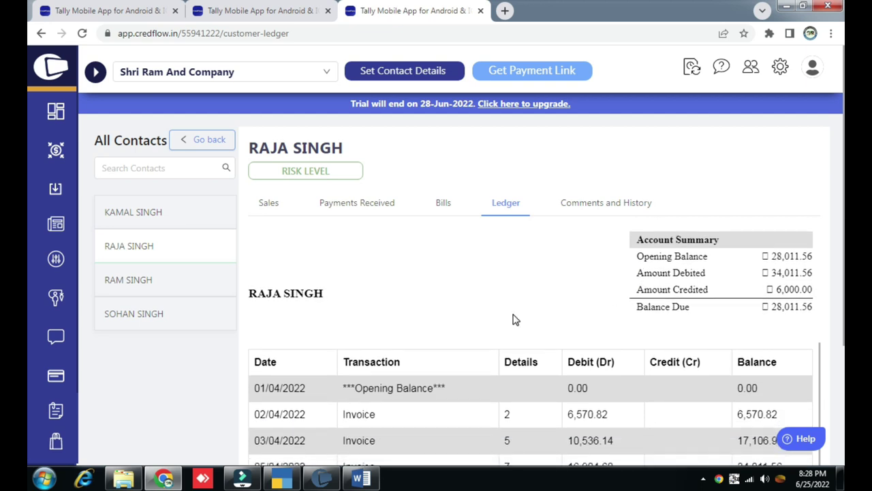
pyautogui.scroll(-2, 516, 317)
pyautogui.scroll(-1, 538, 303)
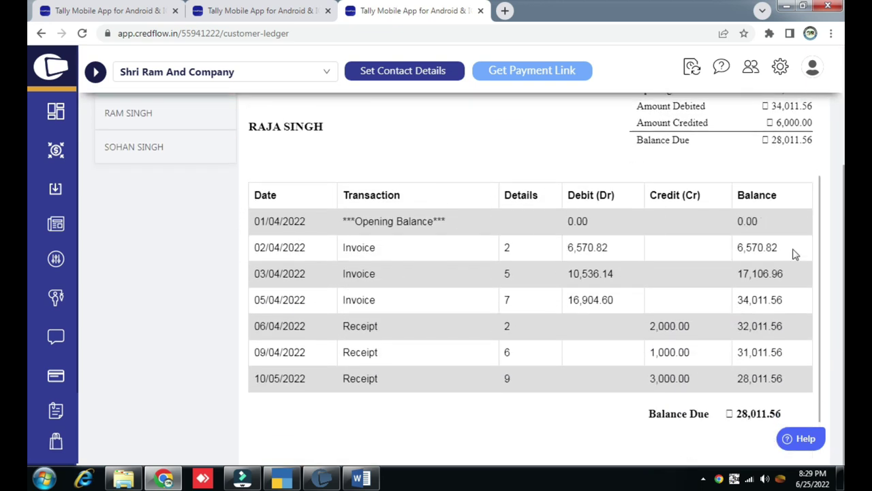
# Open the customer invoices list and view invoice 7 dated 05-Apr-2022.
pyautogui.scroll(3, 394, 280)
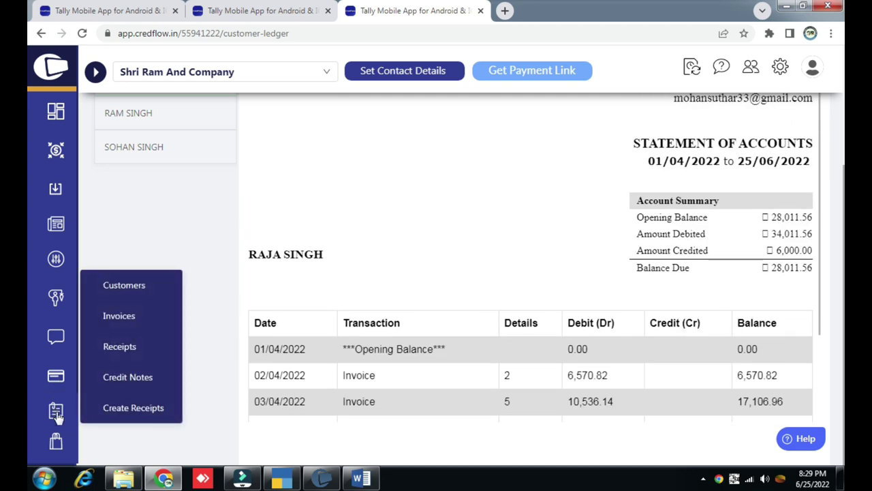
pyautogui.click(125, 318)
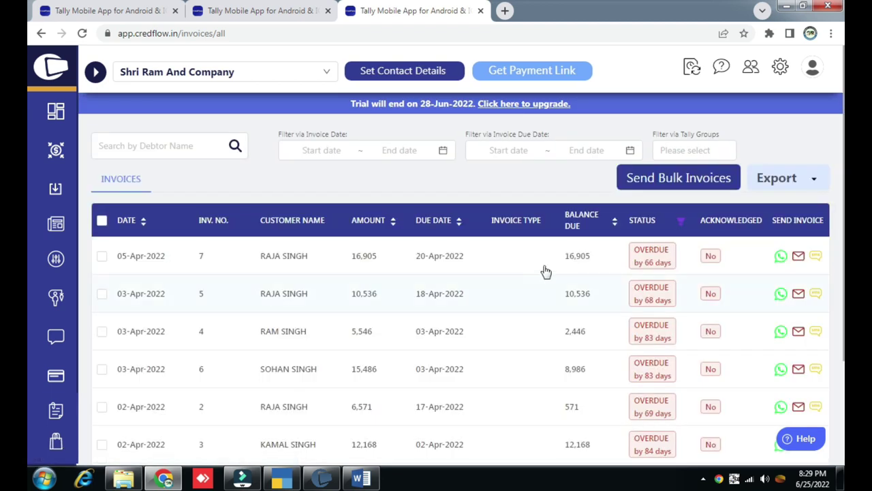
pyautogui.scroll(-1, 389, 245)
pyautogui.scroll(-1, 388, 246)
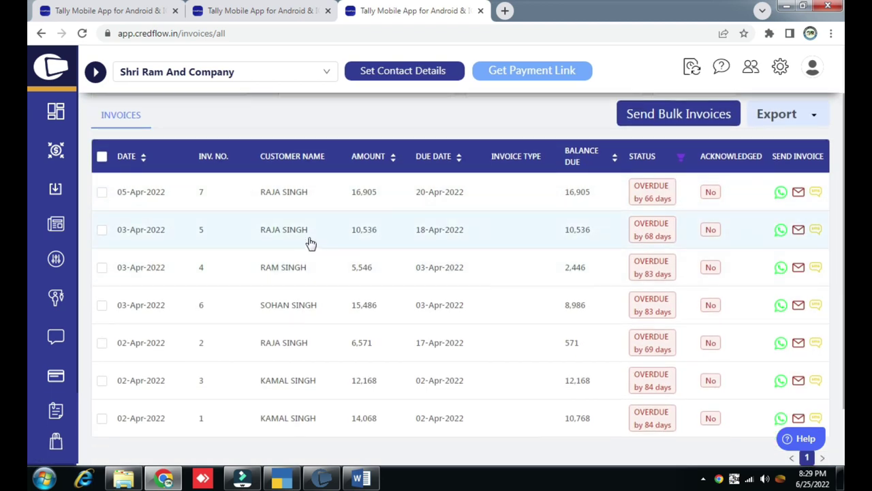
pyautogui.click(293, 197)
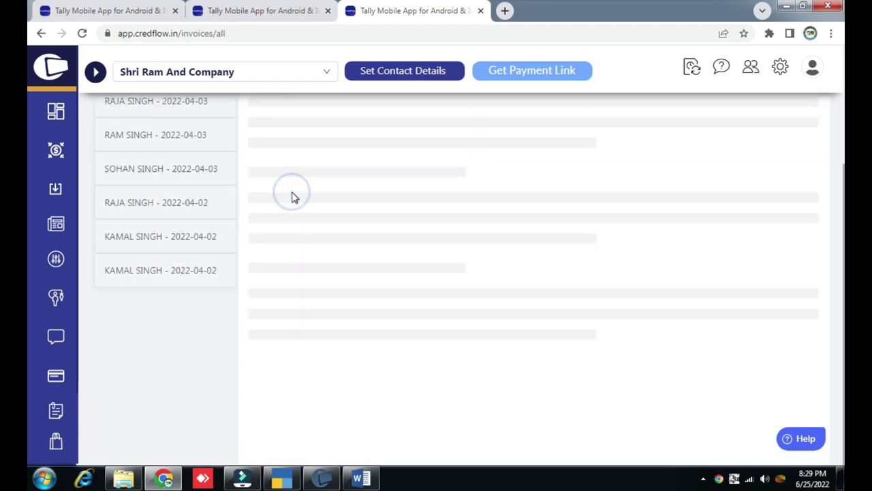
pyautogui.scroll(3, 573, 259)
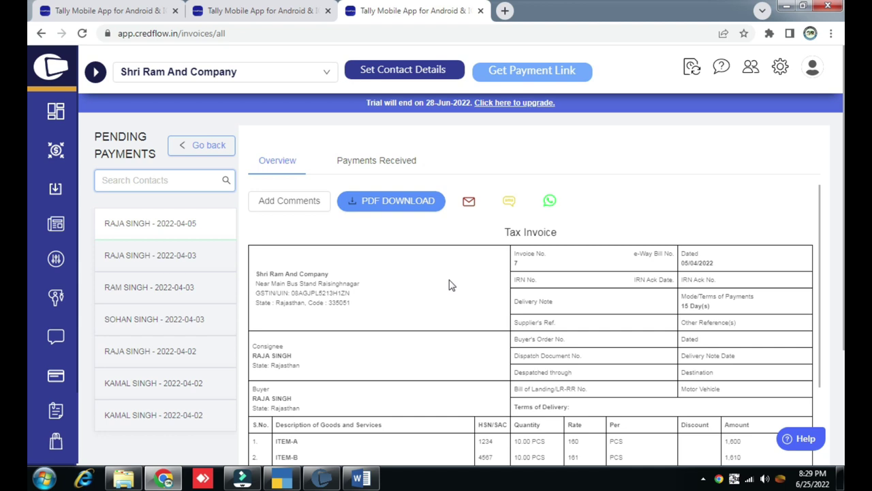
# Examine invoice 7's line items, taxes, declaration terms, bank details, payment QR code and download and sharing options.
pyautogui.scroll(-3, 303, 283)
pyautogui.scroll(-1, 538, 287)
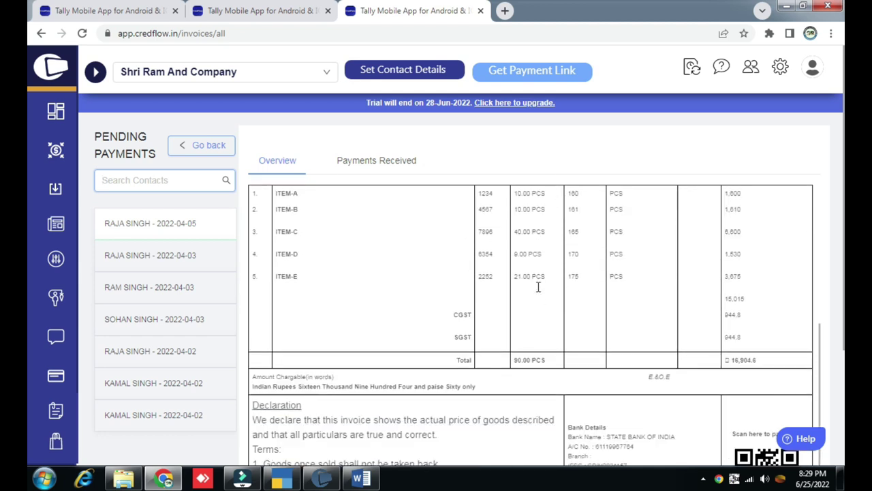
pyautogui.scroll(3, 434, 280)
pyautogui.scroll(-2, 559, 278)
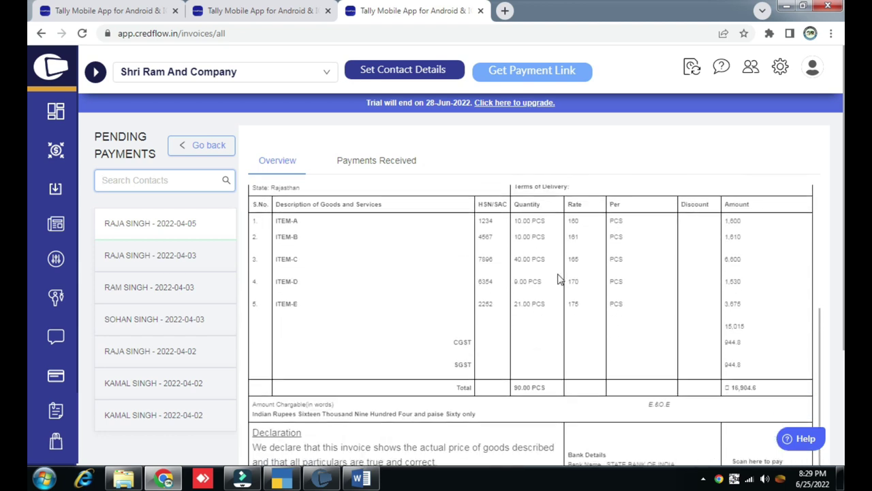
pyautogui.scroll(-1, 593, 273)
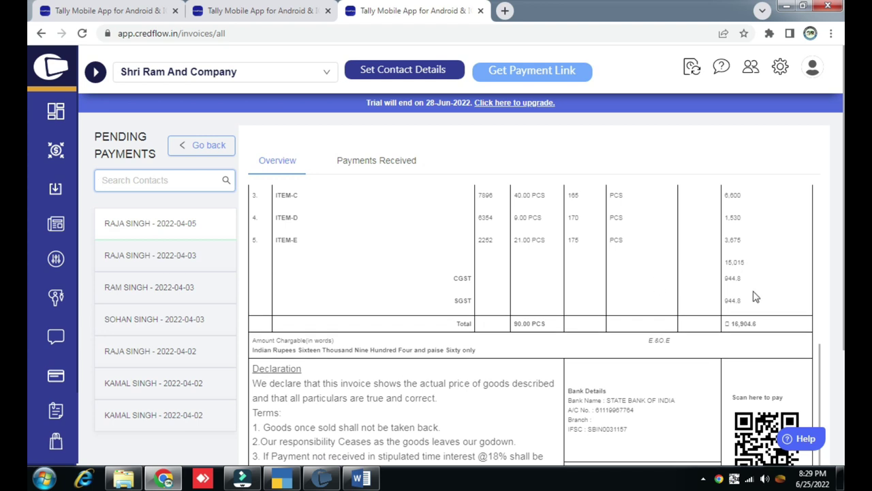
pyautogui.scroll(-2, 634, 322)
pyautogui.scroll(4, 597, 319)
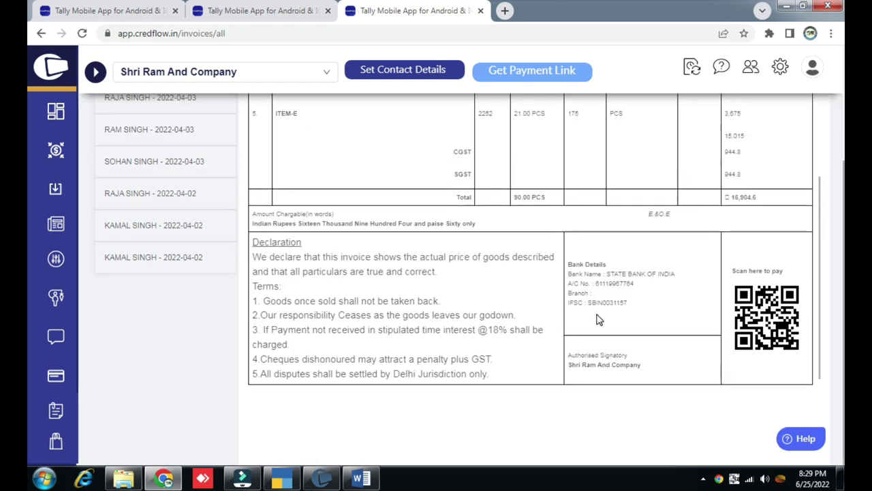
pyautogui.scroll(2, 597, 319)
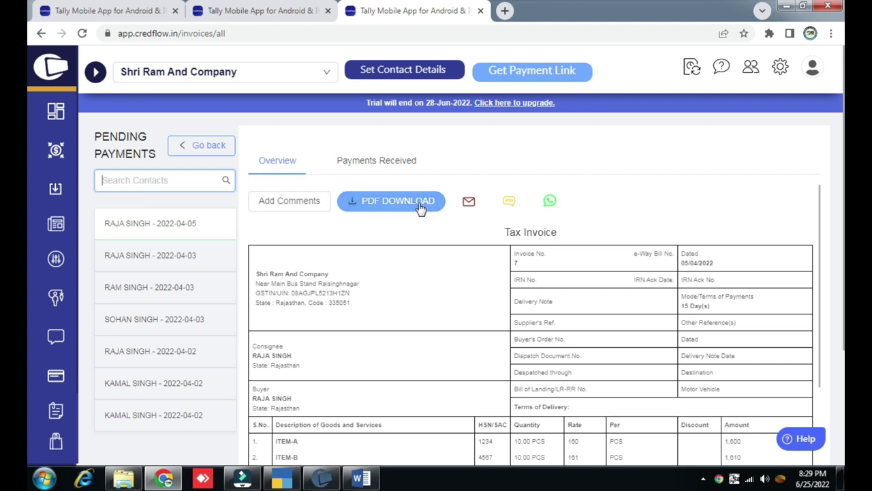
pyautogui.scroll(-4, 443, 273)
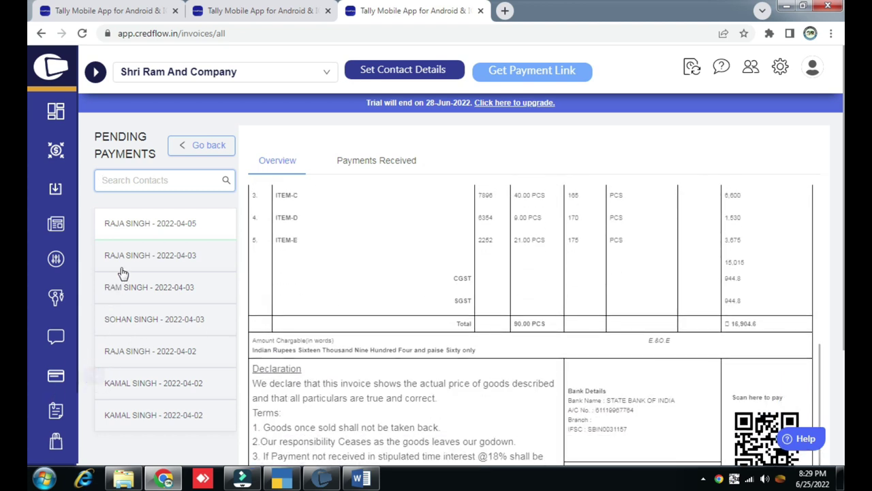
# View invoice 6 dated 03-Apr-2022 from the pending payments, and open the vendors' pending bills list.
pyautogui.click(139, 325)
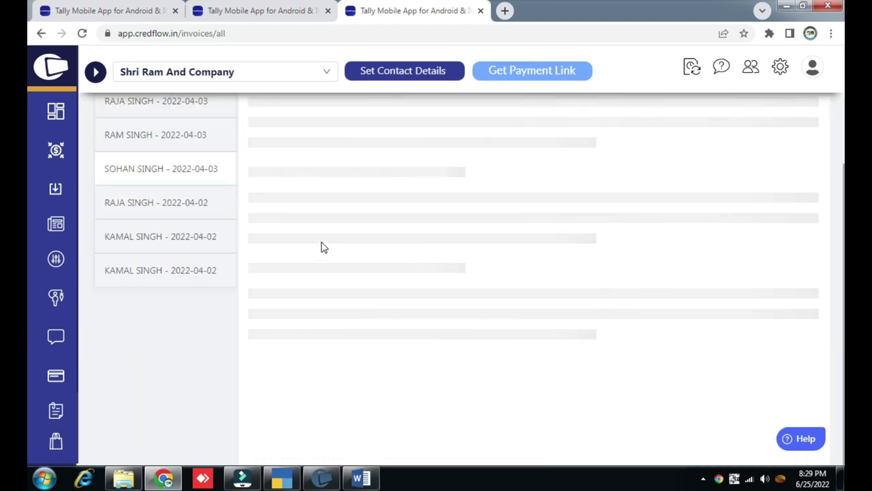
pyautogui.scroll(2, 534, 247)
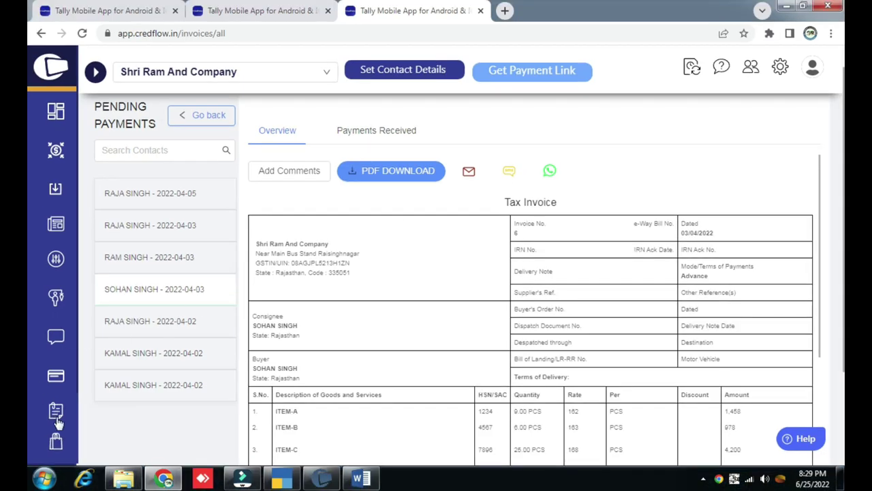
pyautogui.moveTo(58, 422)
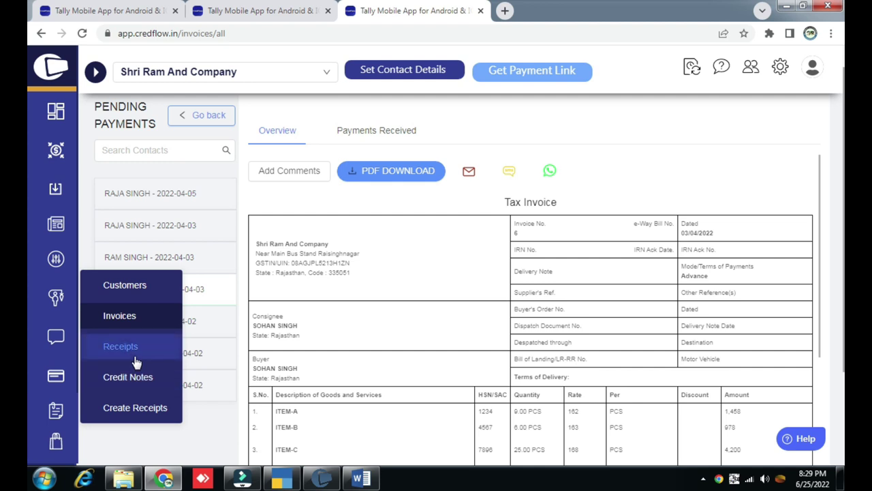
pyautogui.moveTo(60, 445)
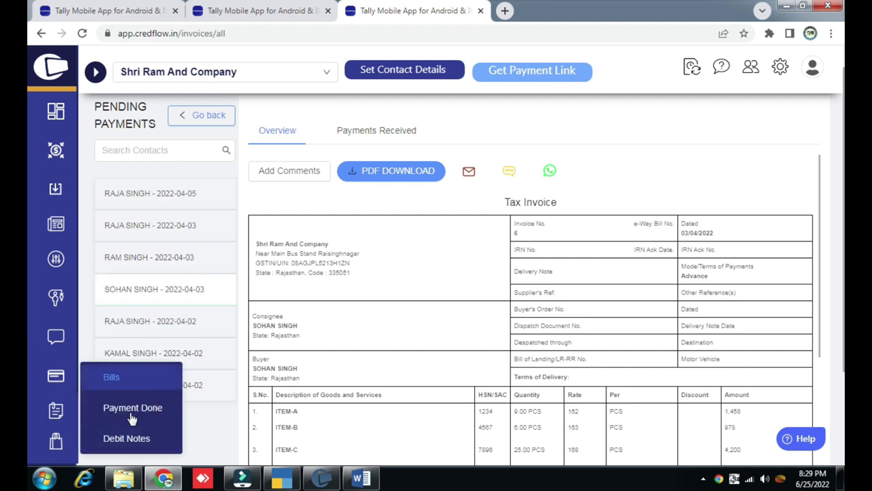
pyautogui.click(112, 379)
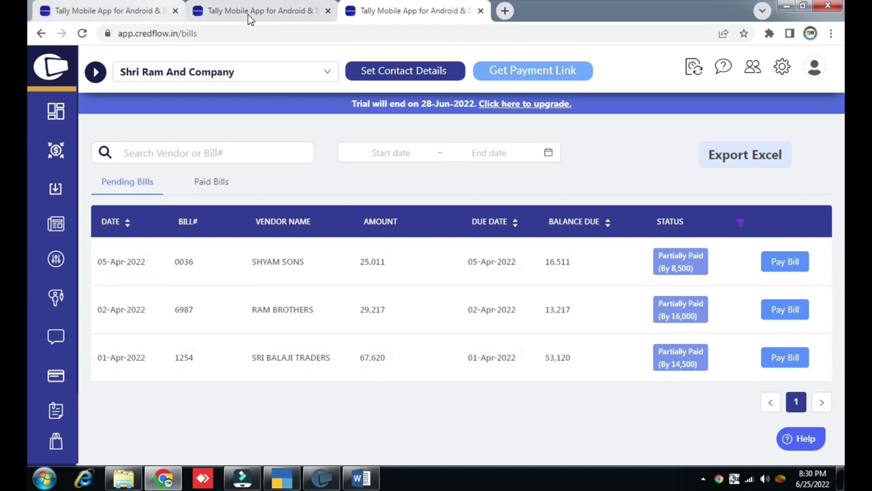
# Switch to Word to view the CredFlow registration link, return to the browser's bills page and switch to TallyPrime.
pyautogui.click(362, 478)
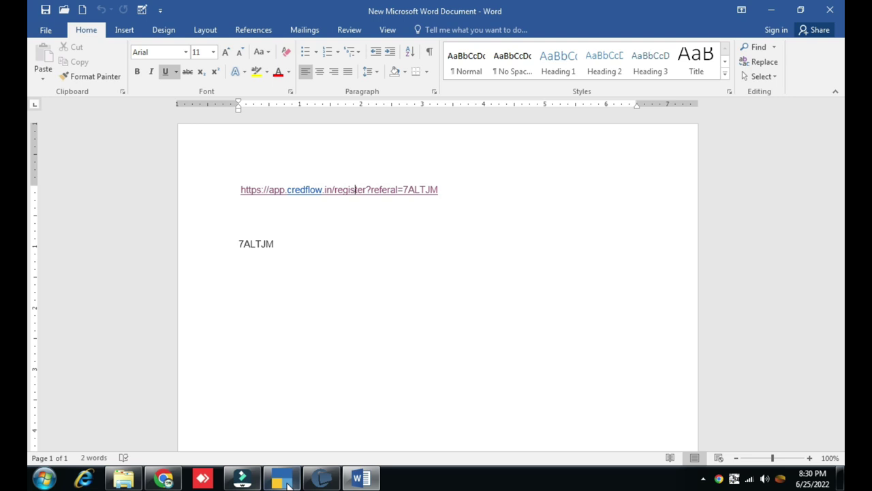
pyautogui.click(164, 478)
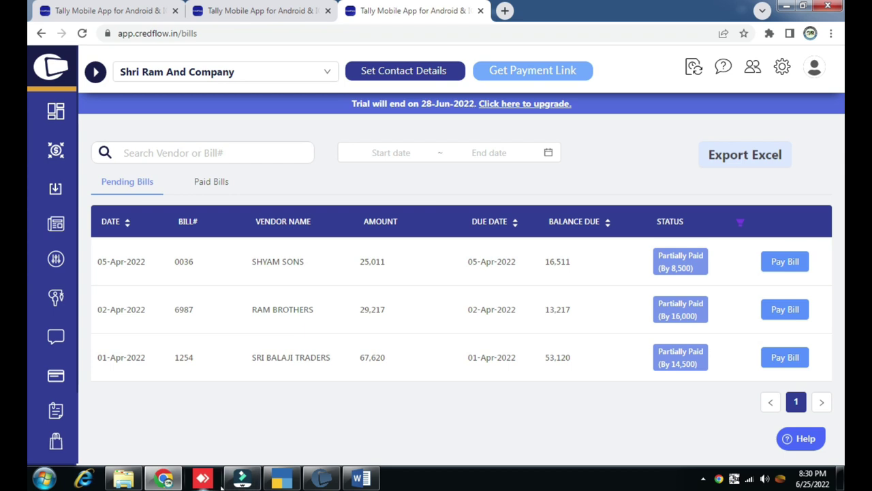
pyautogui.click(293, 486)
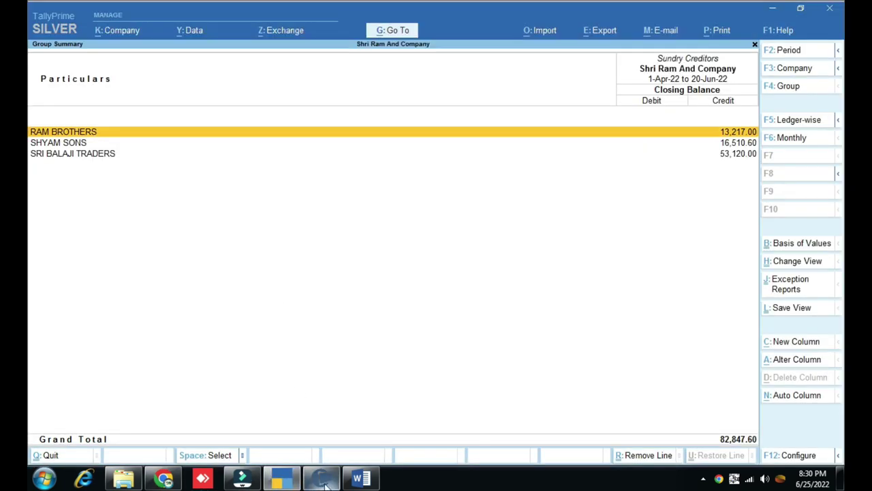
# Switch between the CredFlow desktop app and the browser, and check the synced companies' connection status and last sync times.
pyautogui.click(324, 480)
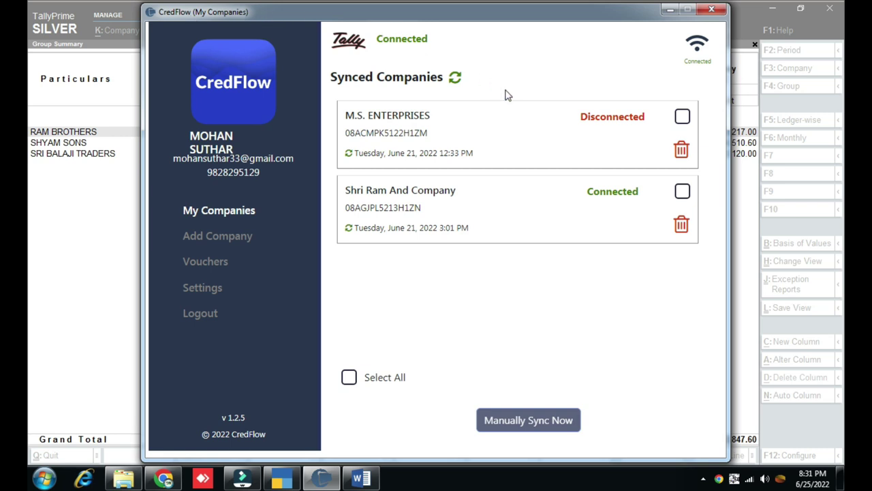
pyautogui.click(163, 479)
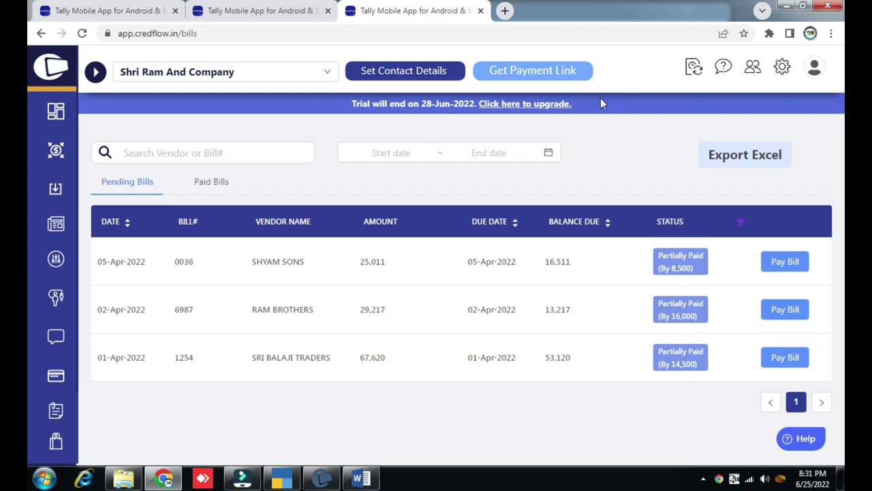
pyautogui.click(321, 479)
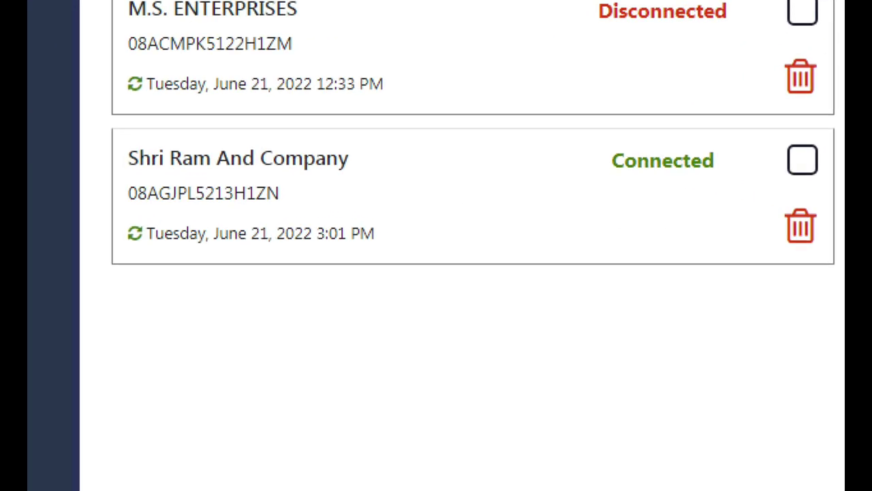
pyautogui.moveTo(103, 128); pyautogui.dragTo(155, 220)
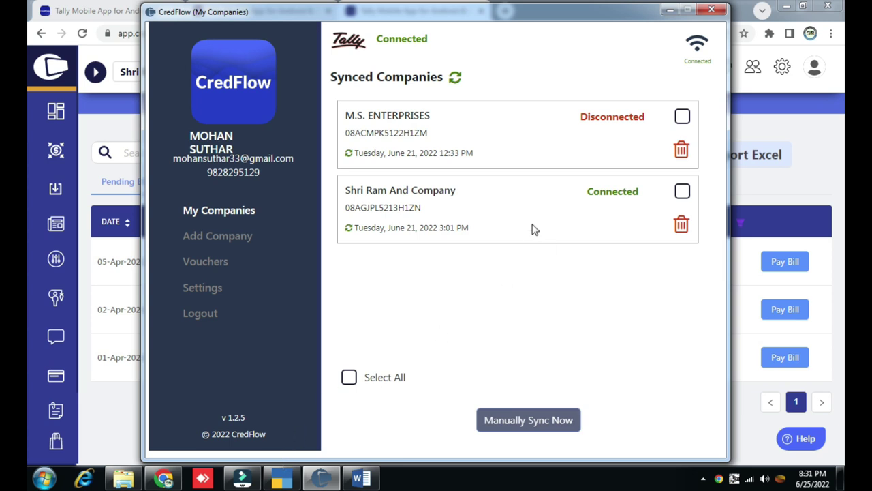
# Switch to TallyPrime, view the sync settings in the CredFlow desktop app and return to the pending bills in the browser.
pyautogui.click(282, 477)
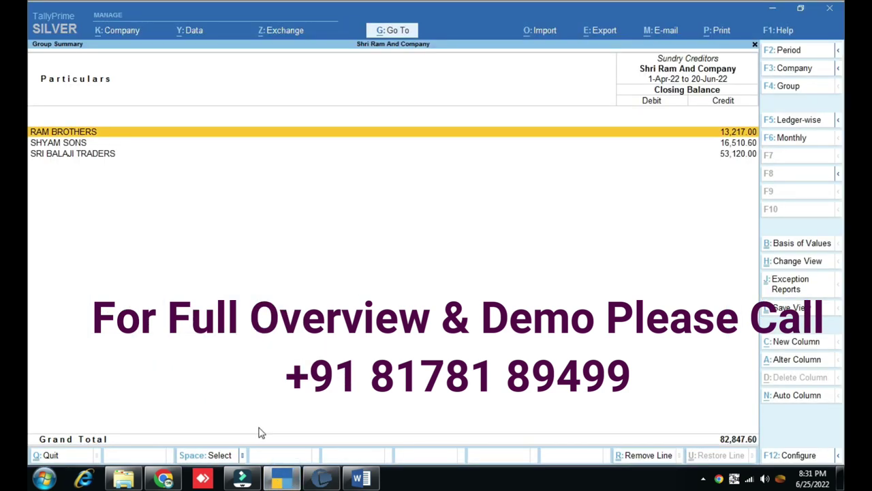
pyautogui.click(322, 478)
pyautogui.click(217, 294)
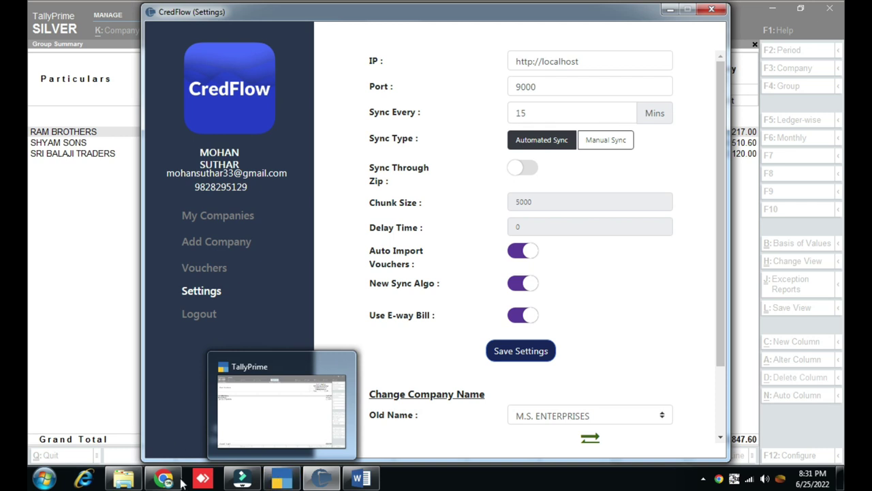
pyautogui.click(202, 399)
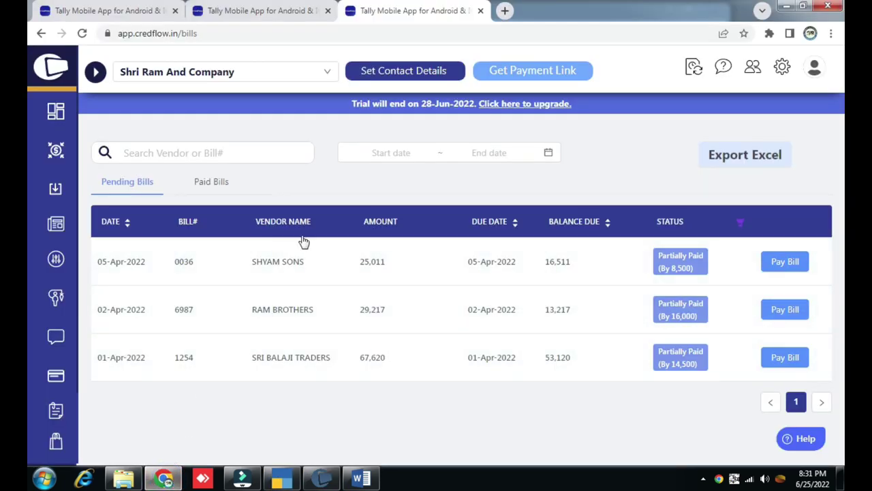